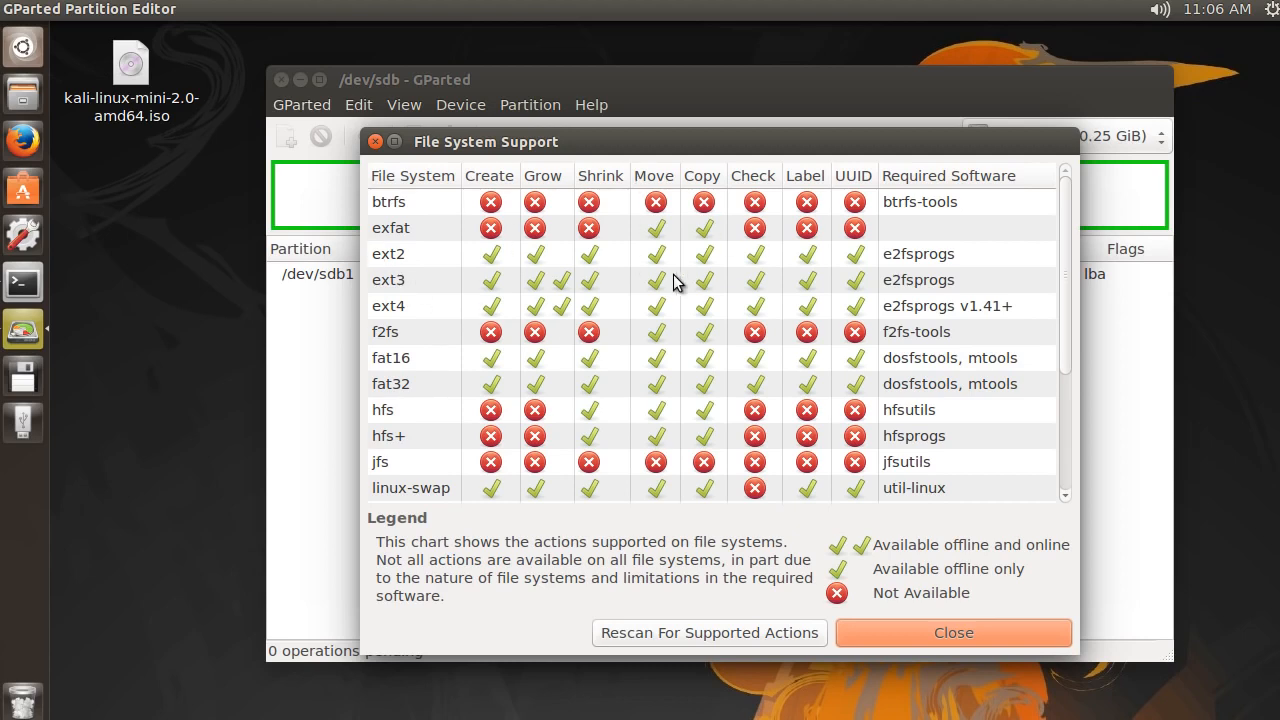
Examine the File System Support chart for the actions and required software of each file system, and close it
scroll(674, 280, "down", 4)
scroll(505, 376, "up", 3)
scroll(507, 376, "up", 1)
scroll(826, 303, "down", 2)
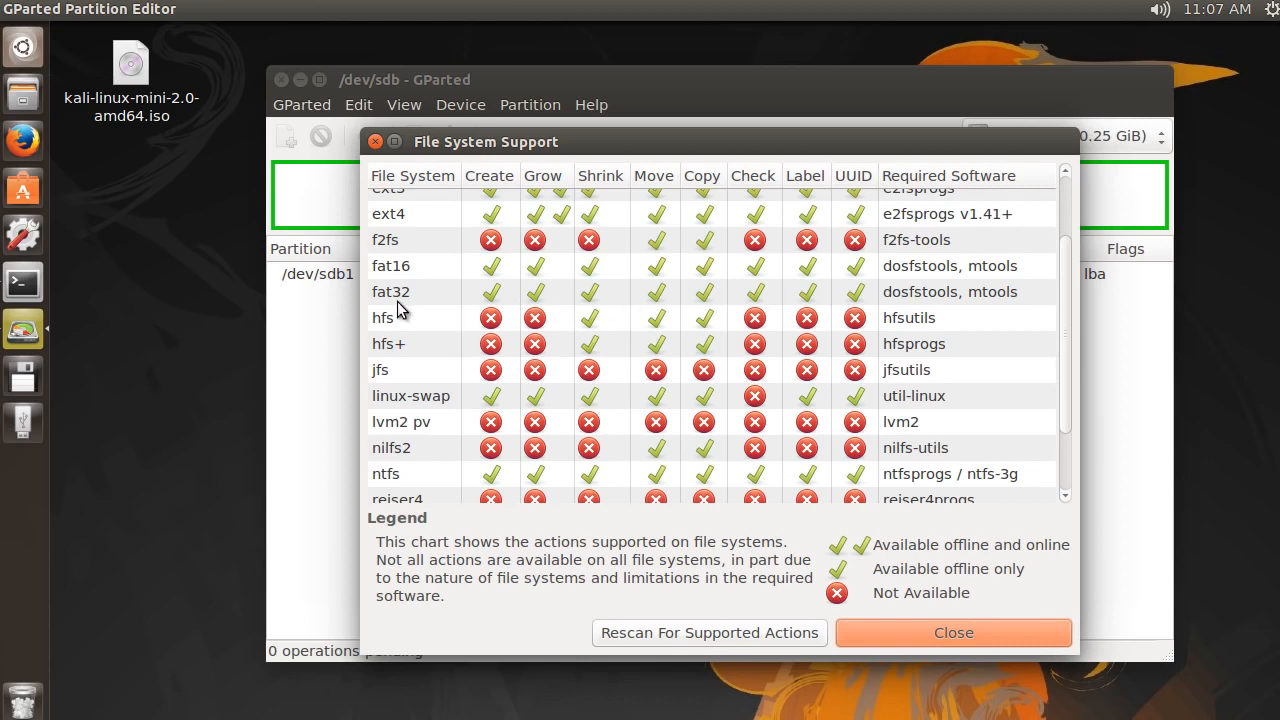
scroll(405, 300, "down", 1)
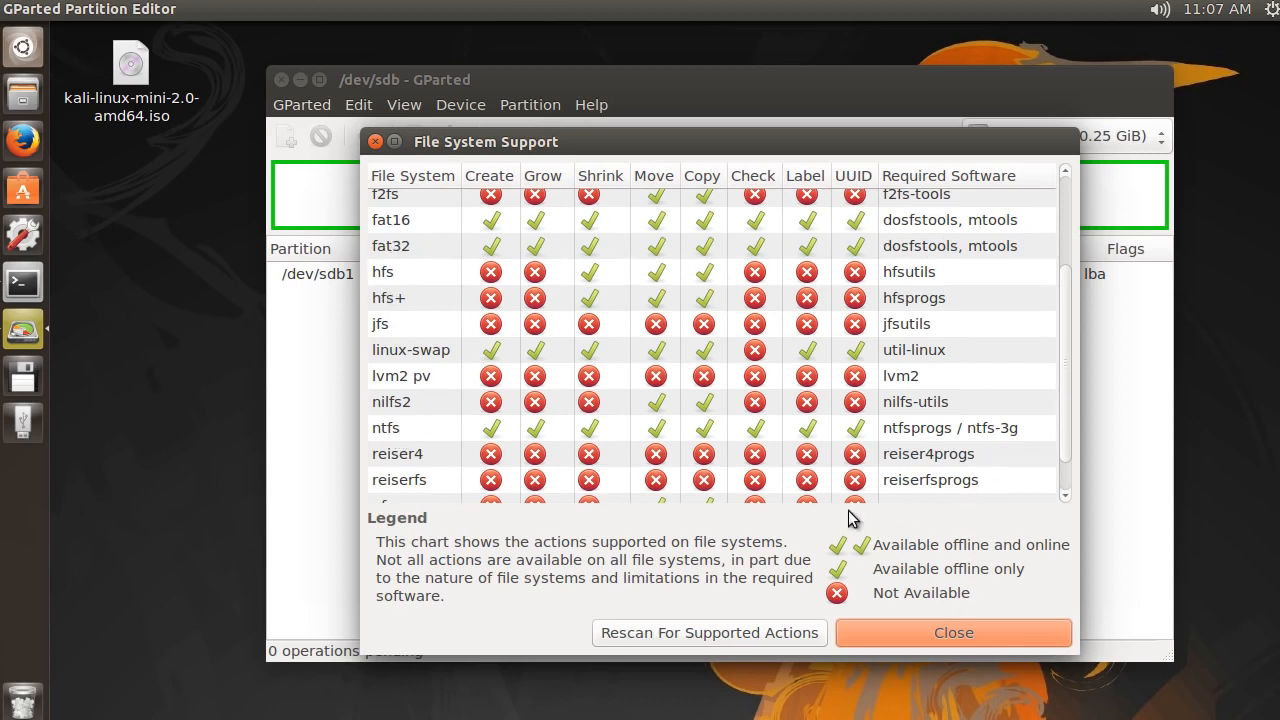
left_click(959, 636)
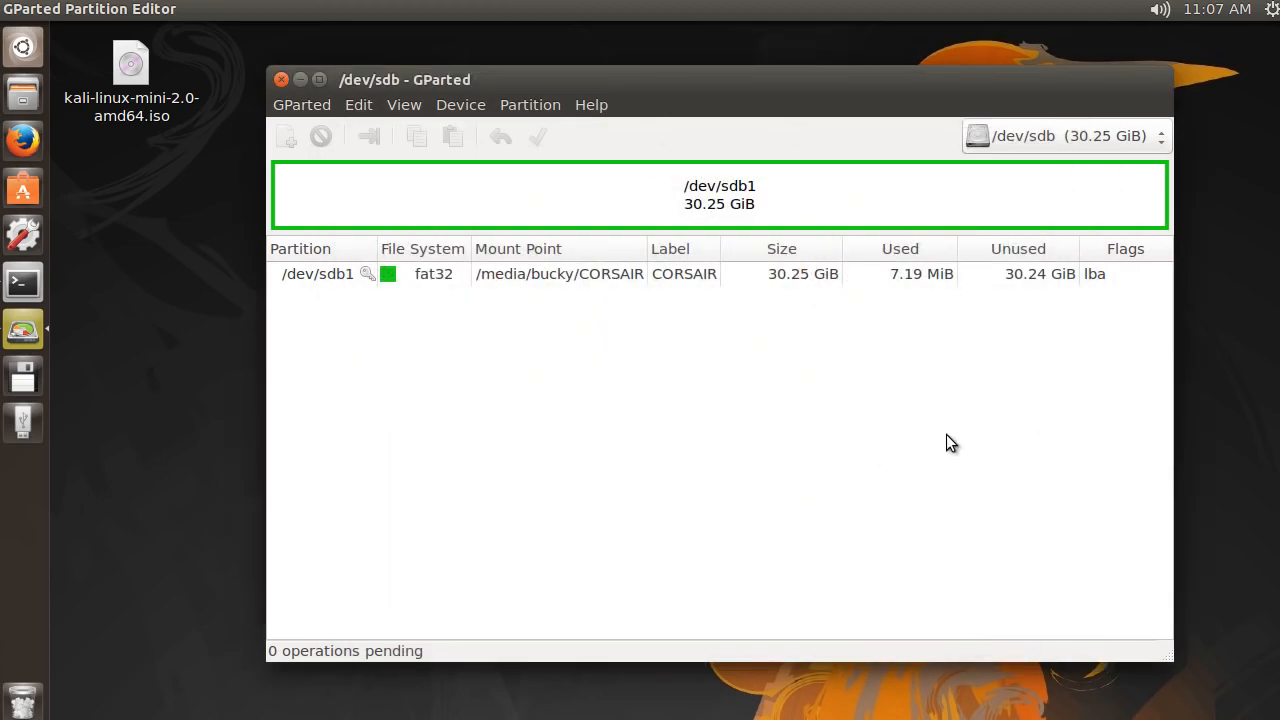
Show the device information for /dev/sdb, review it, and hide it again
left_click(405, 106)
left_click(440, 131)
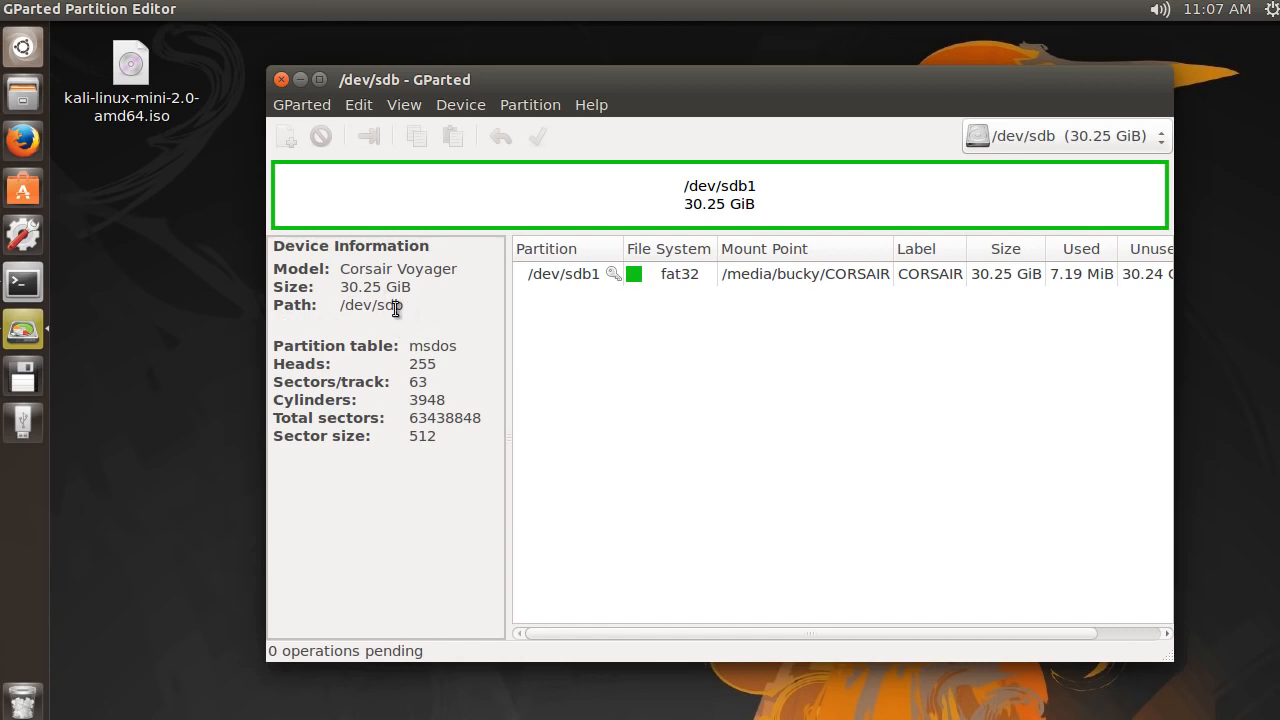
left_click(404, 106)
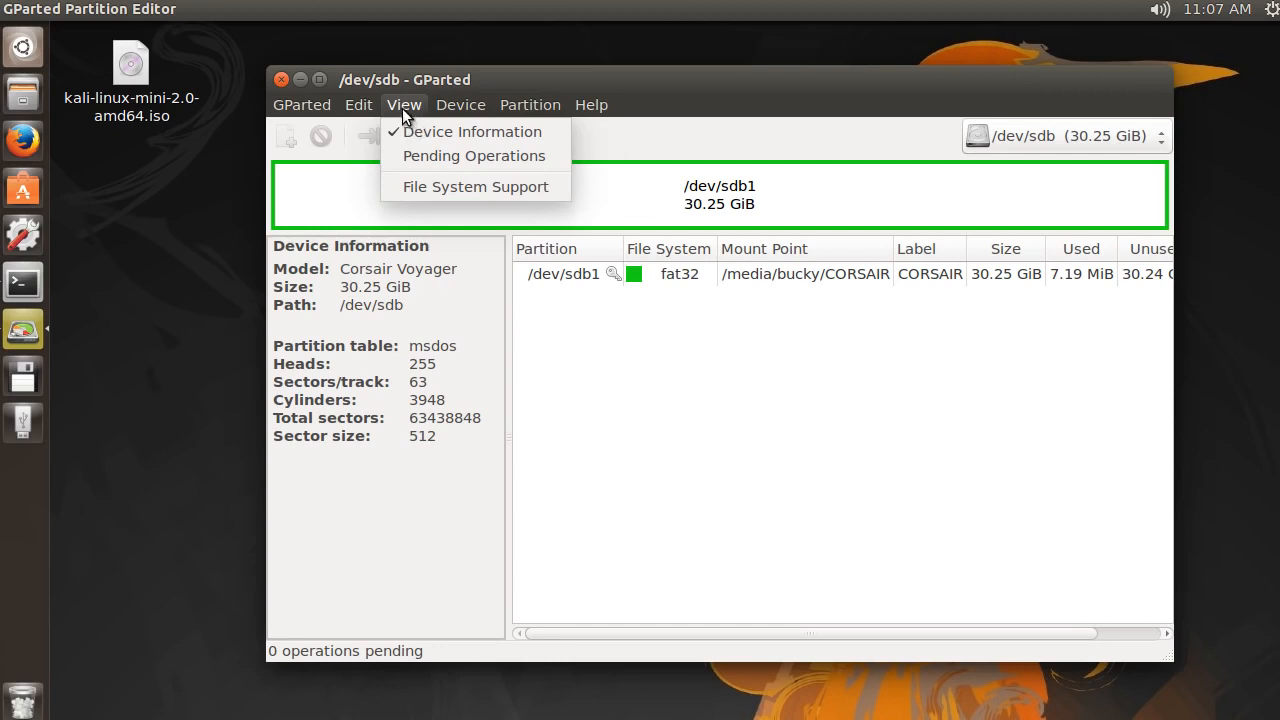
left_click(416, 128)
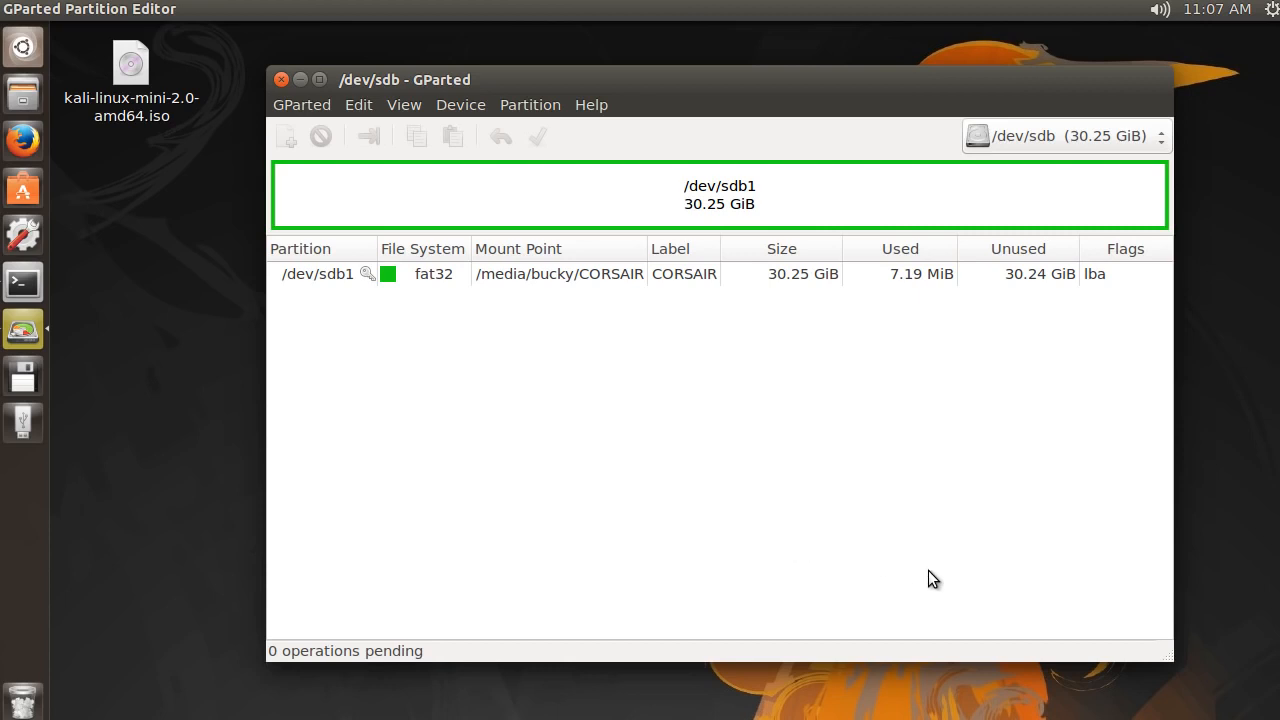
Review the partition information of /dev/sdb1, including its file system, size and used space, and close it
left_click(649, 194)
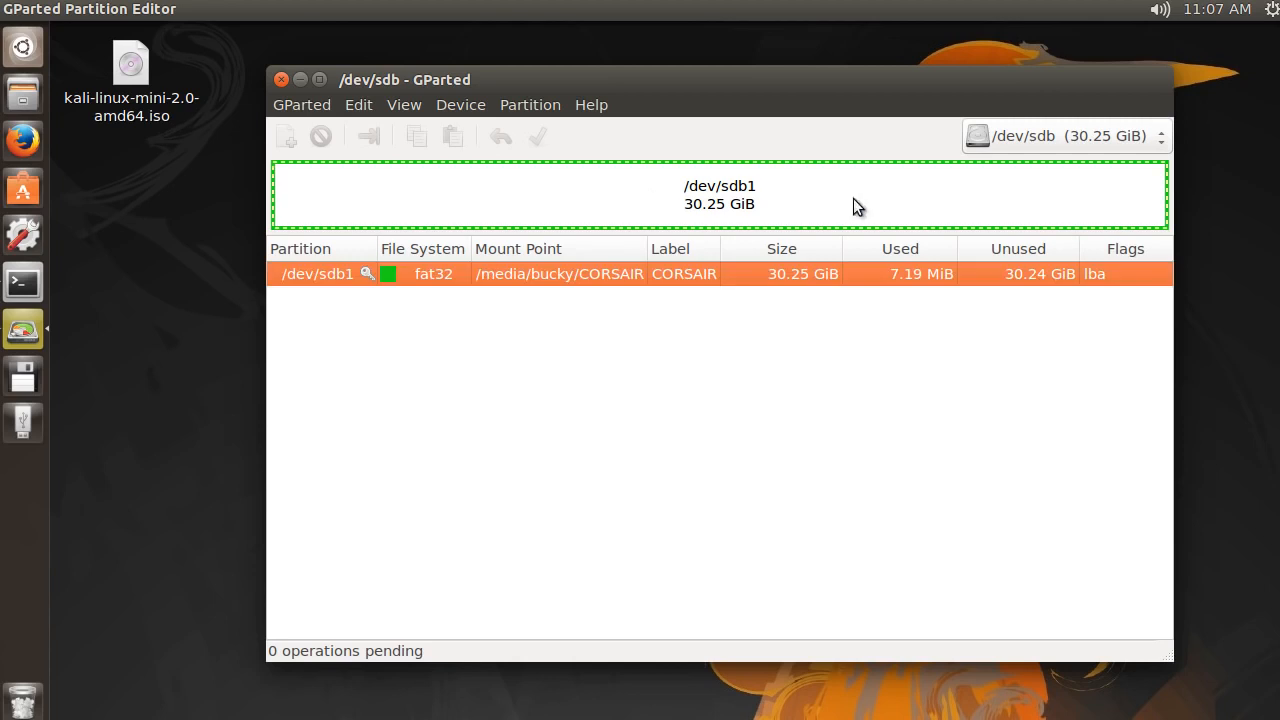
left_click(533, 105)
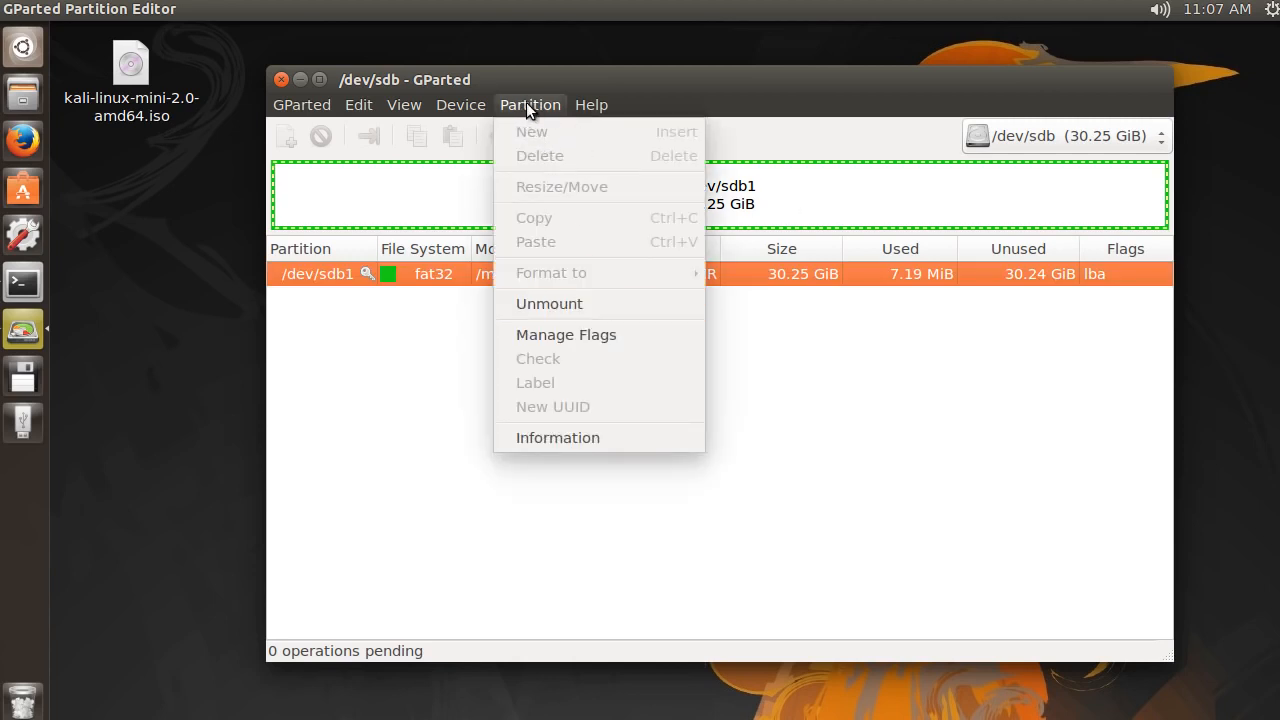
left_click(589, 440)
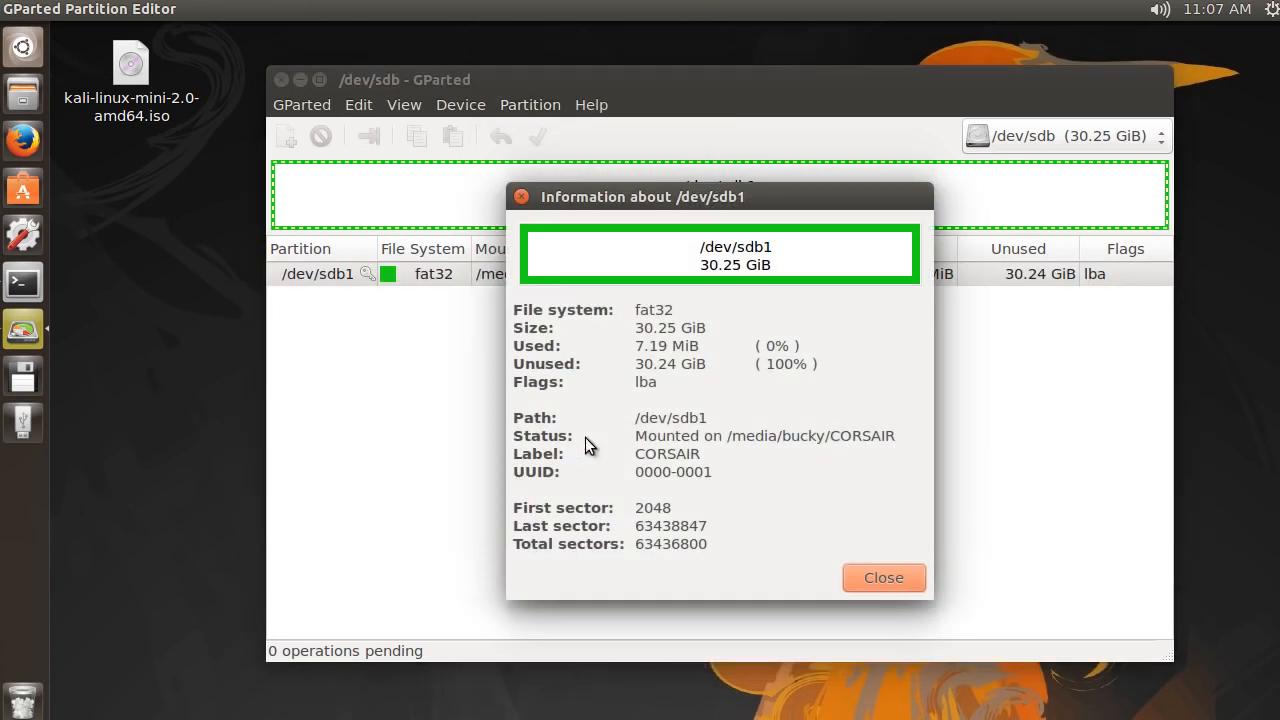
double_click(672, 312)
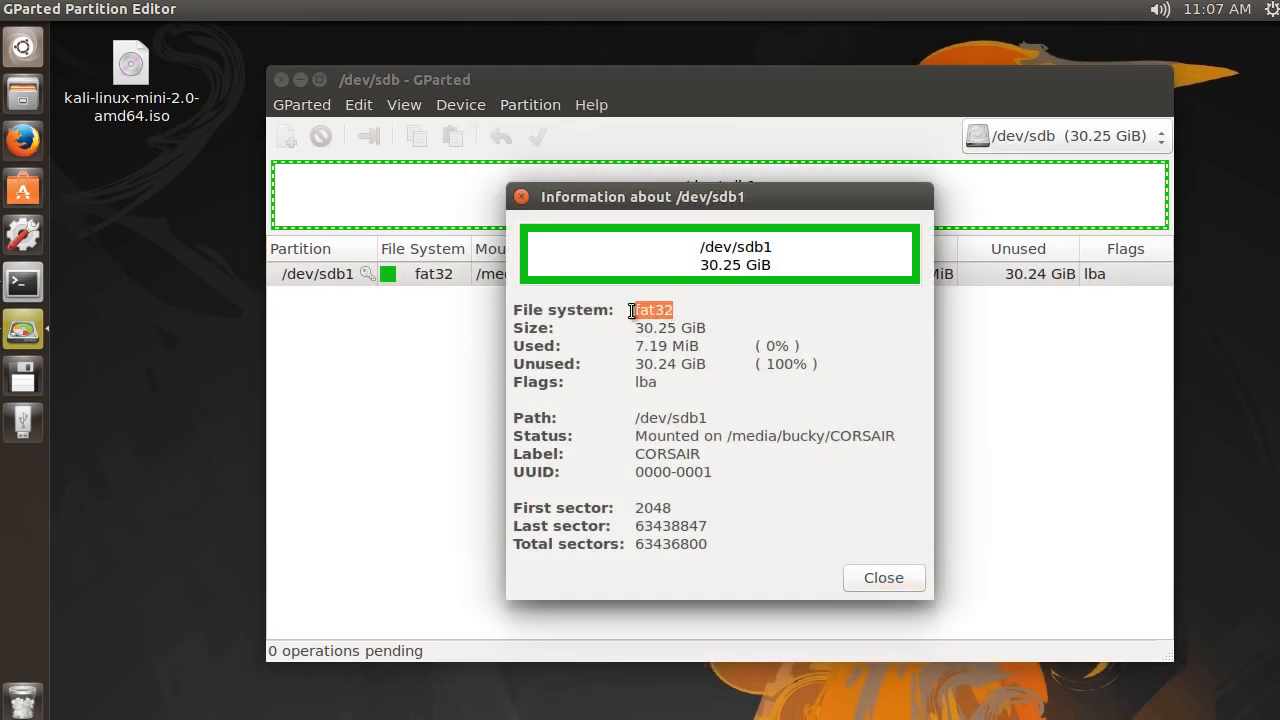
left_click(665, 311)
left_click_drag(707, 328, 627, 327)
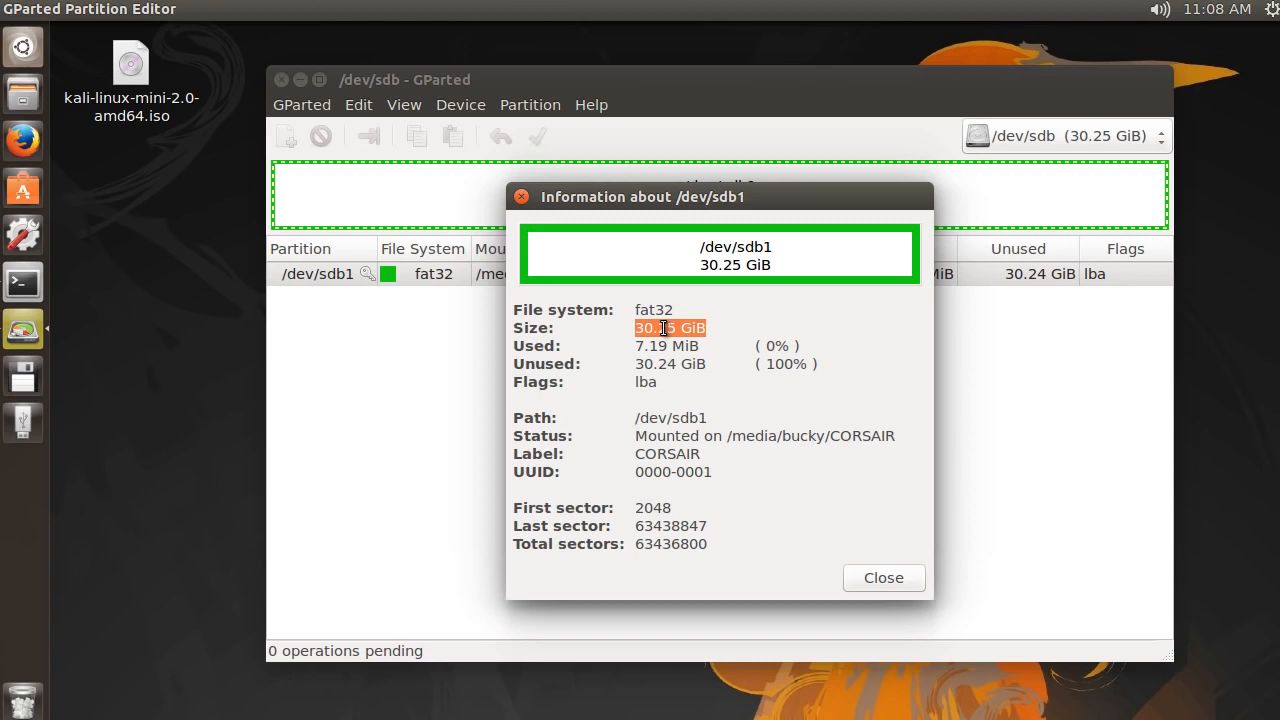
left_click(672, 346)
left_click(884, 578)
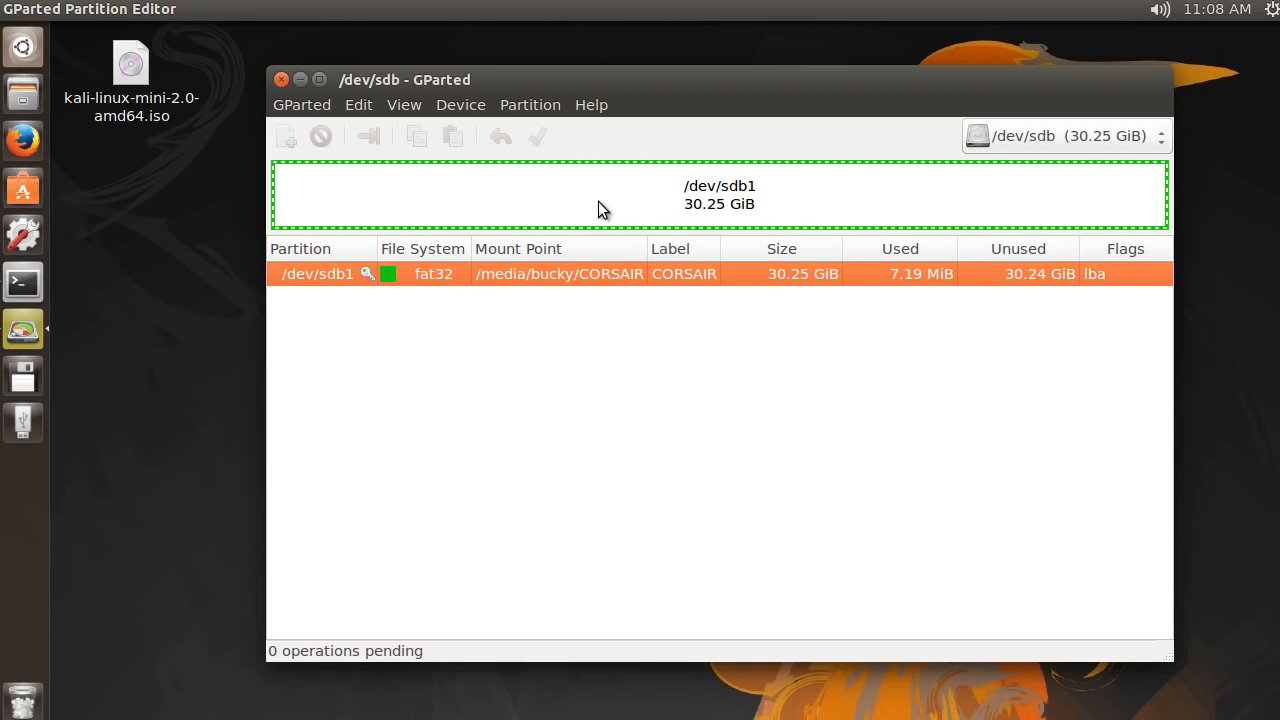
Unmount the /dev/sdb1 partition
left_click(530, 105)
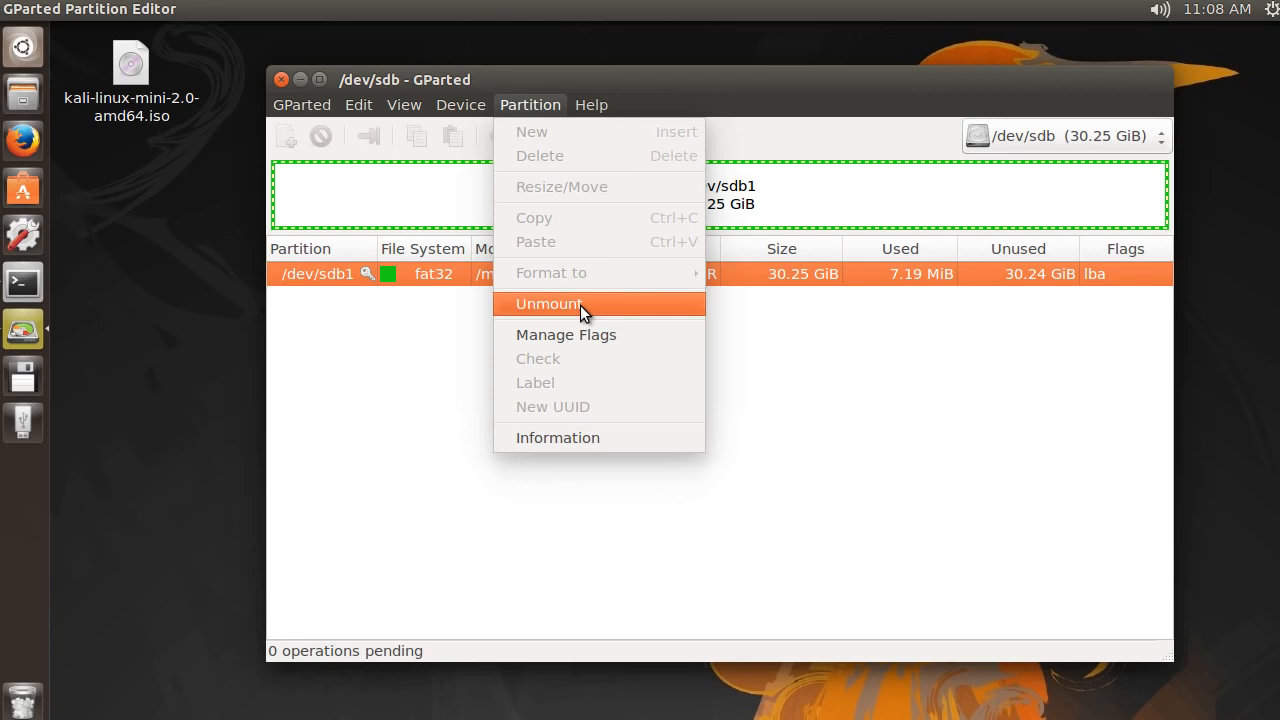
left_click(965, 494)
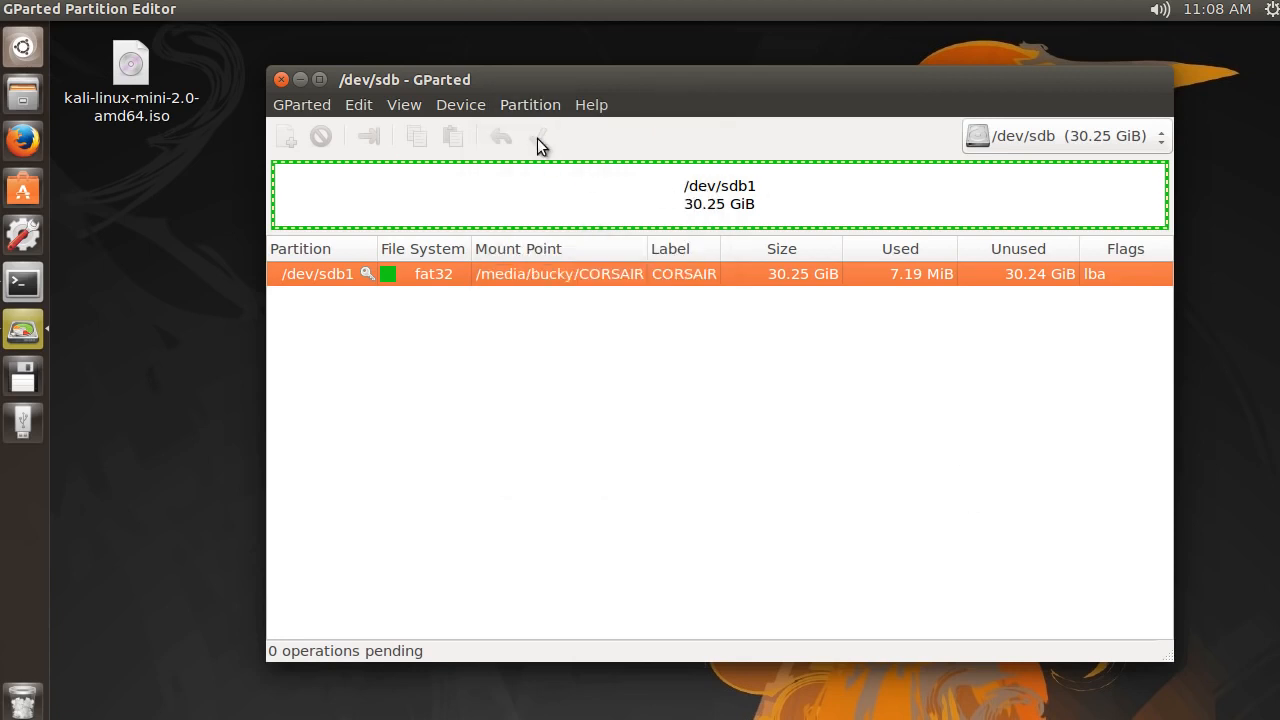
left_click(525, 104)
left_click(554, 295)
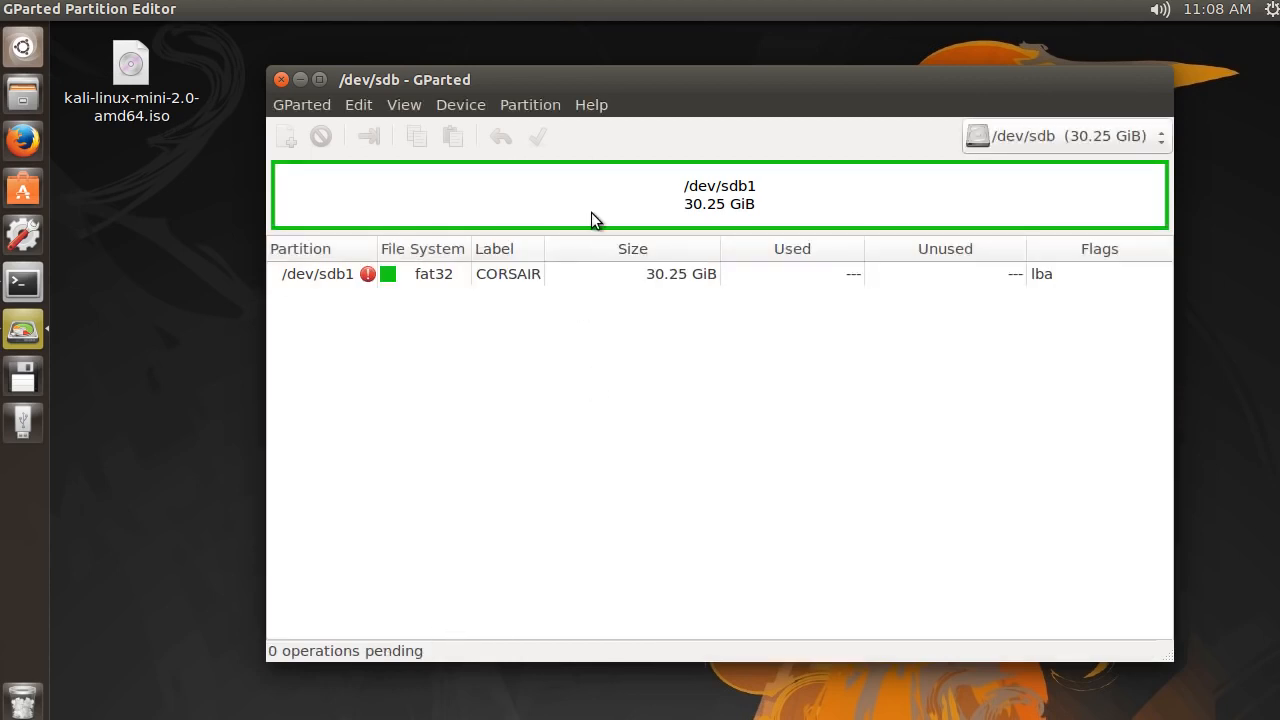
Delete the fat32 partition /dev/sdb1 and apply the pending operation to the device
left_click(440, 276)
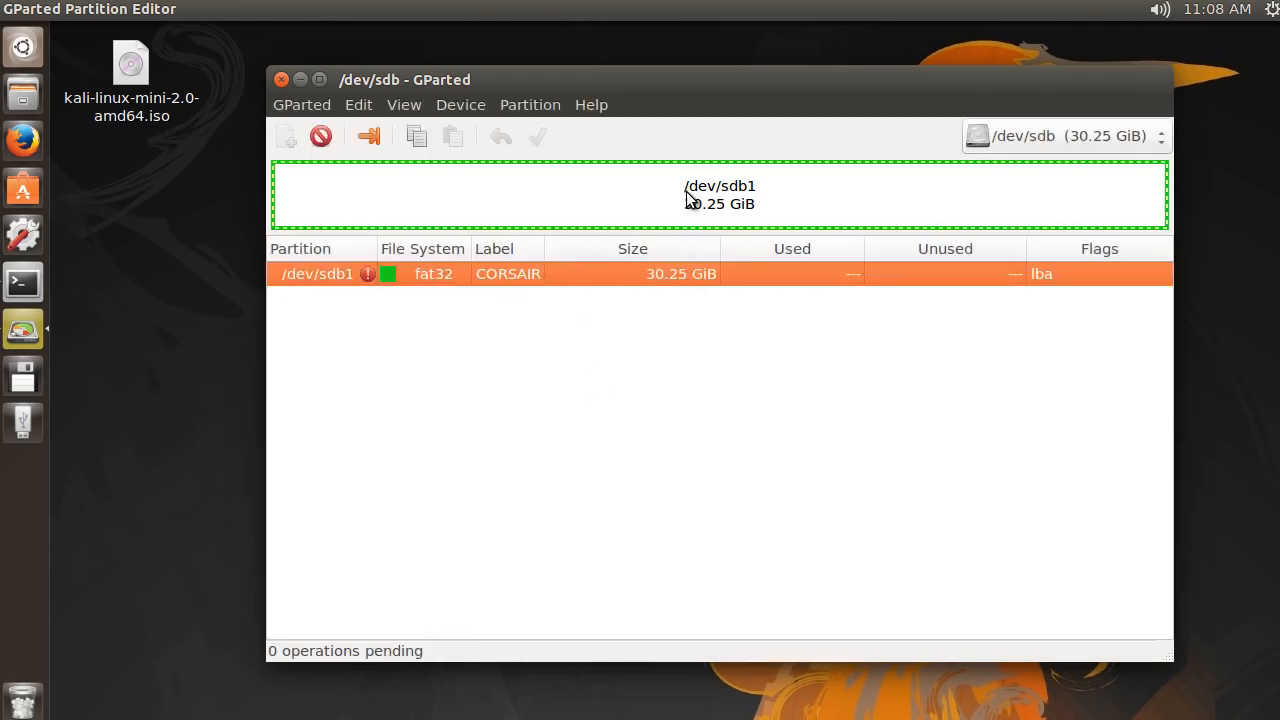
left_click(528, 104)
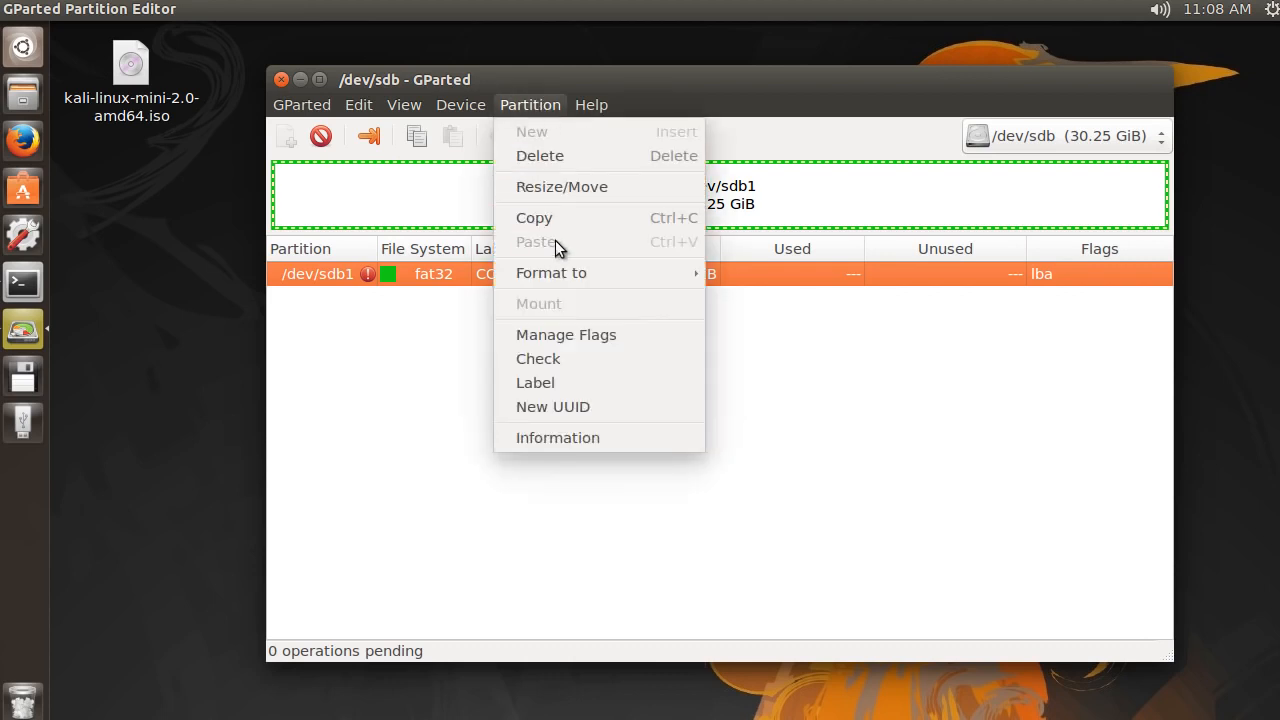
left_click(561, 156)
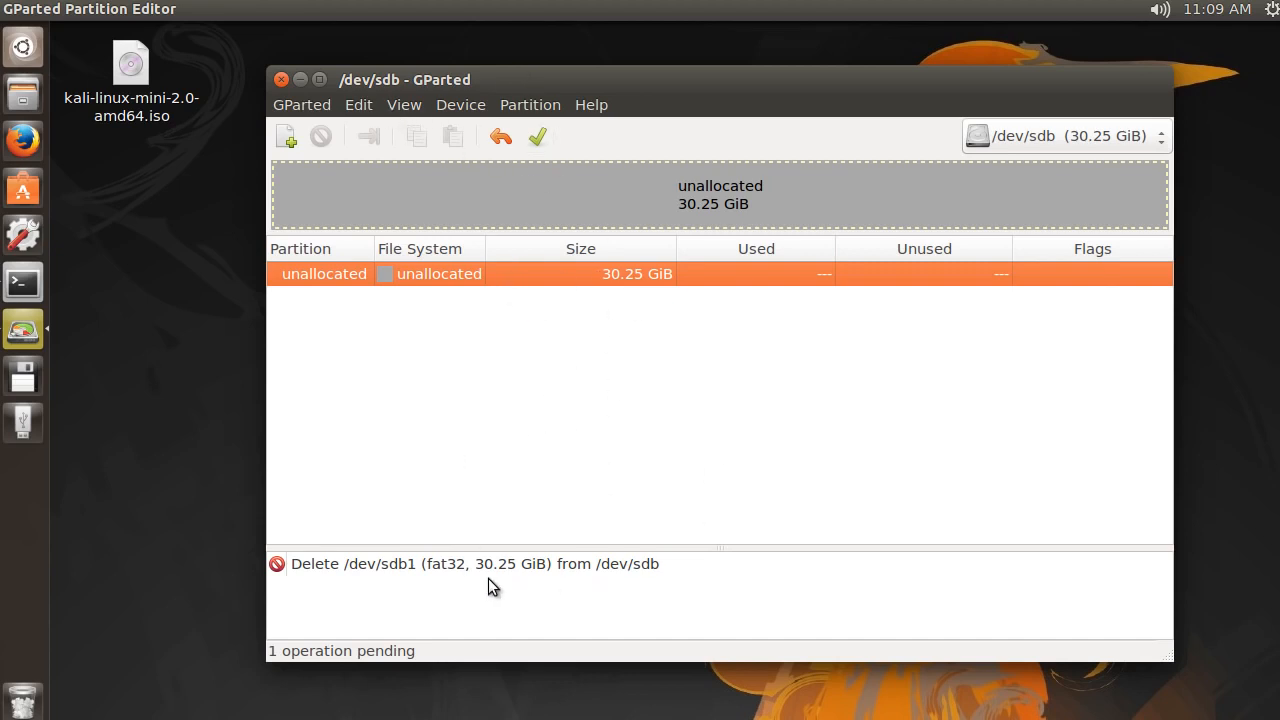
left_click(538, 138)
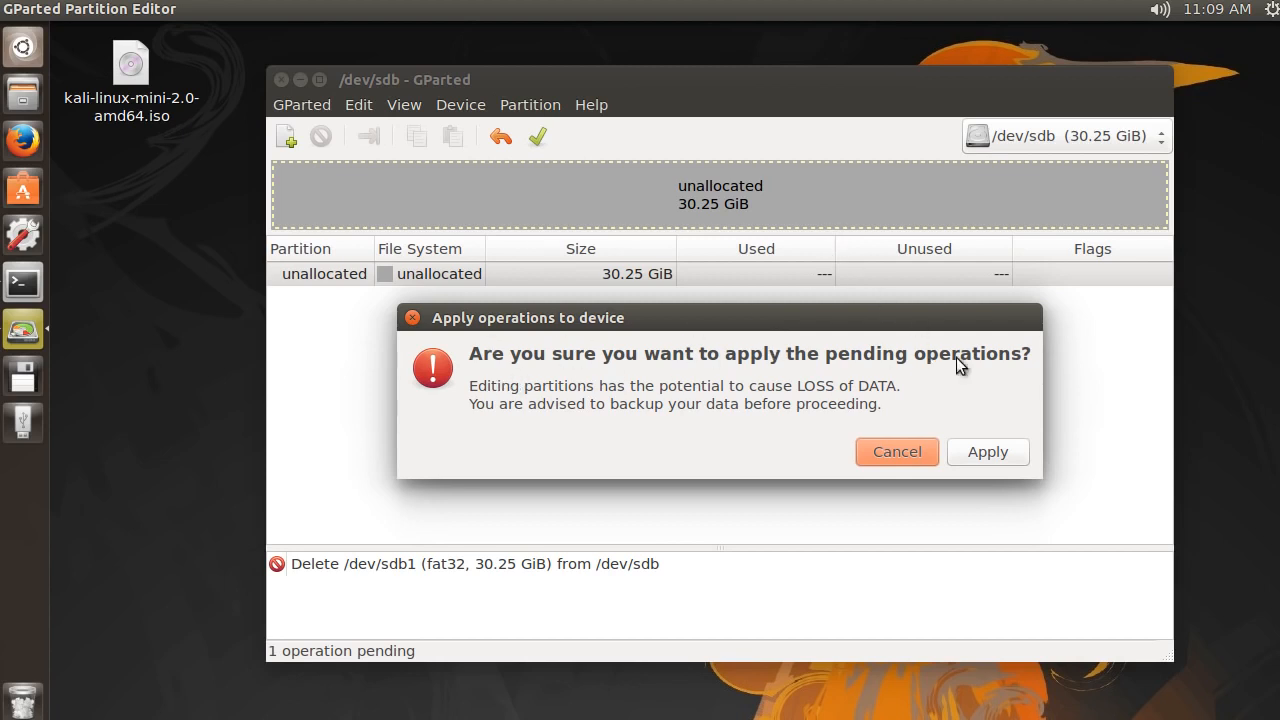
left_click(994, 454)
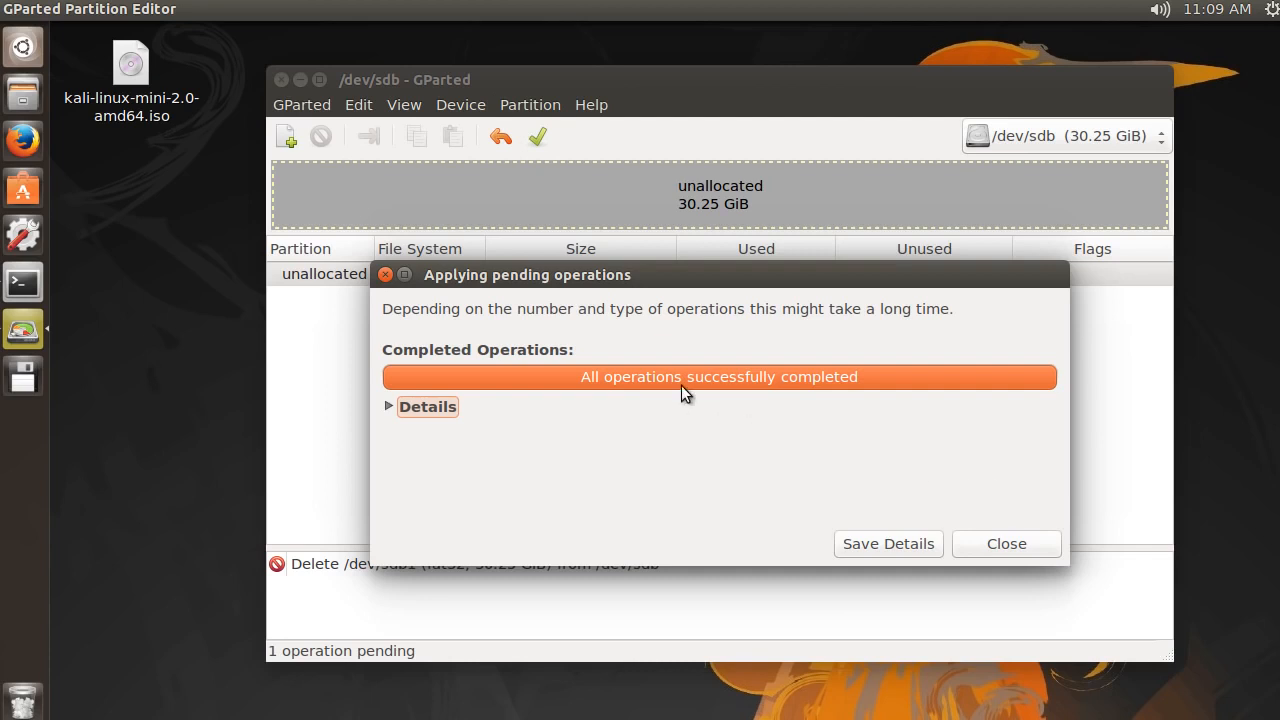
left_click(1010, 544)
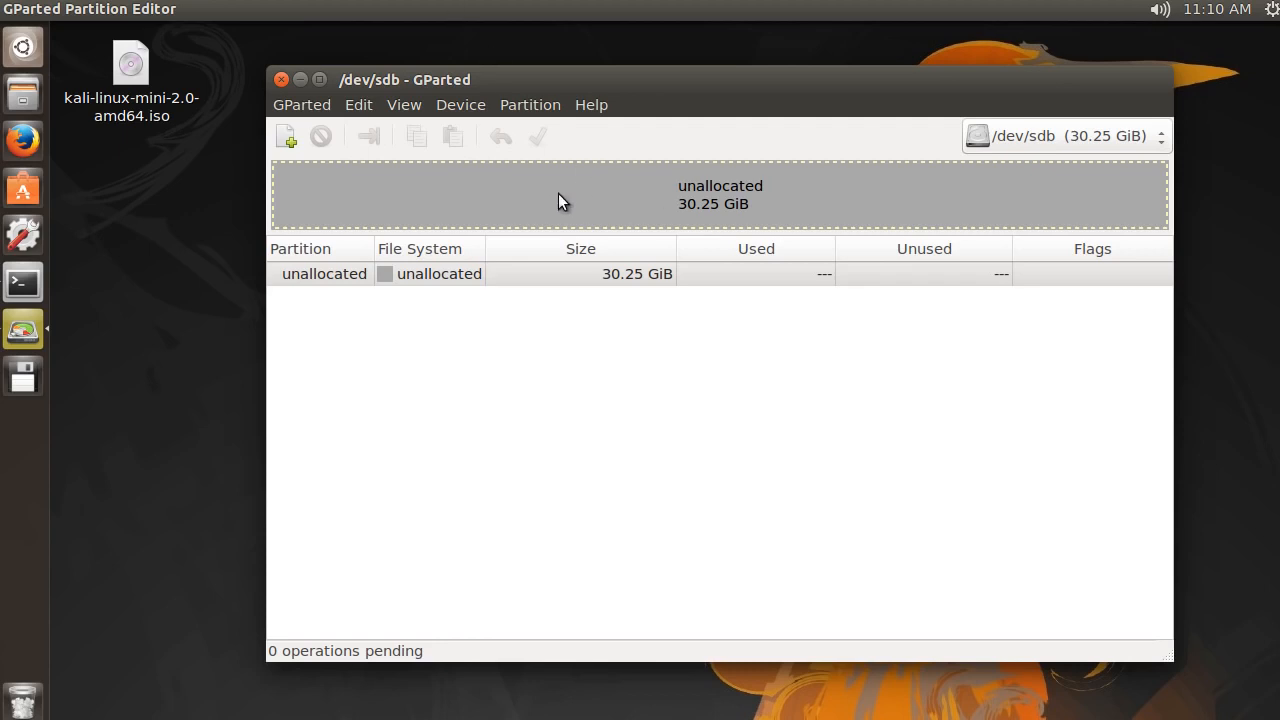
Create a new partition table of type msdos on /dev/sdb
left_click(468, 109)
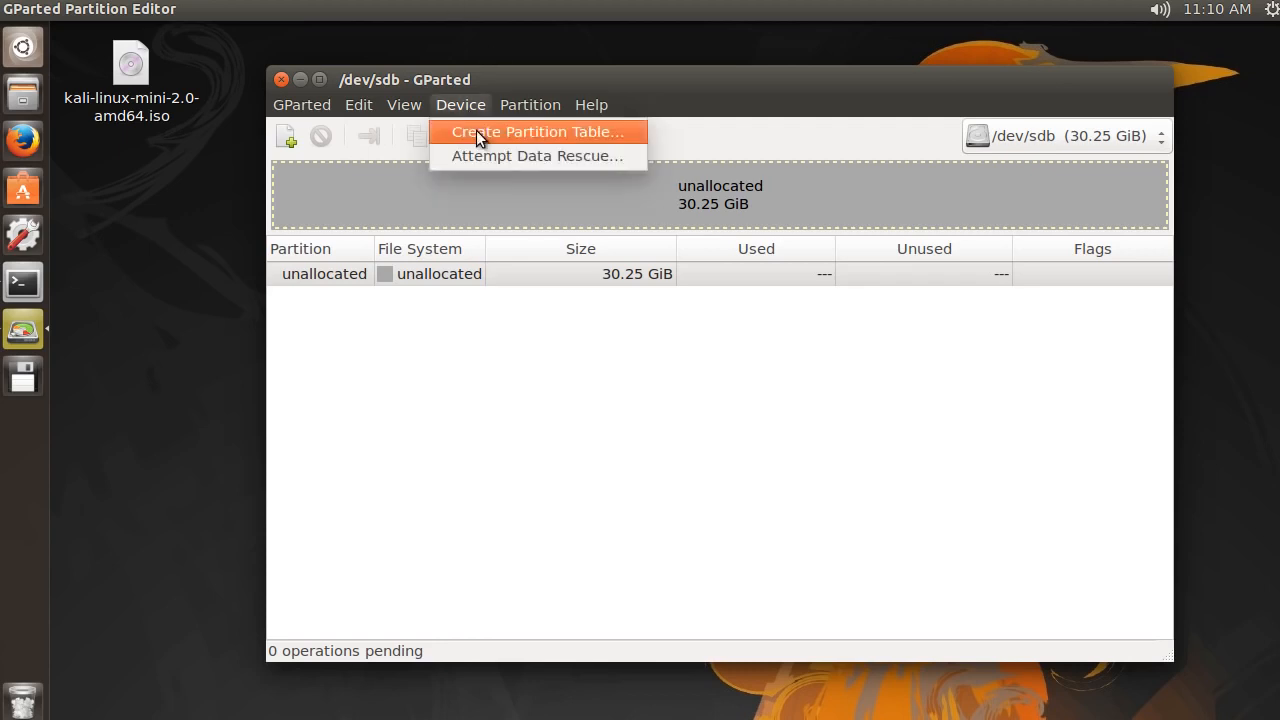
left_click(479, 131)
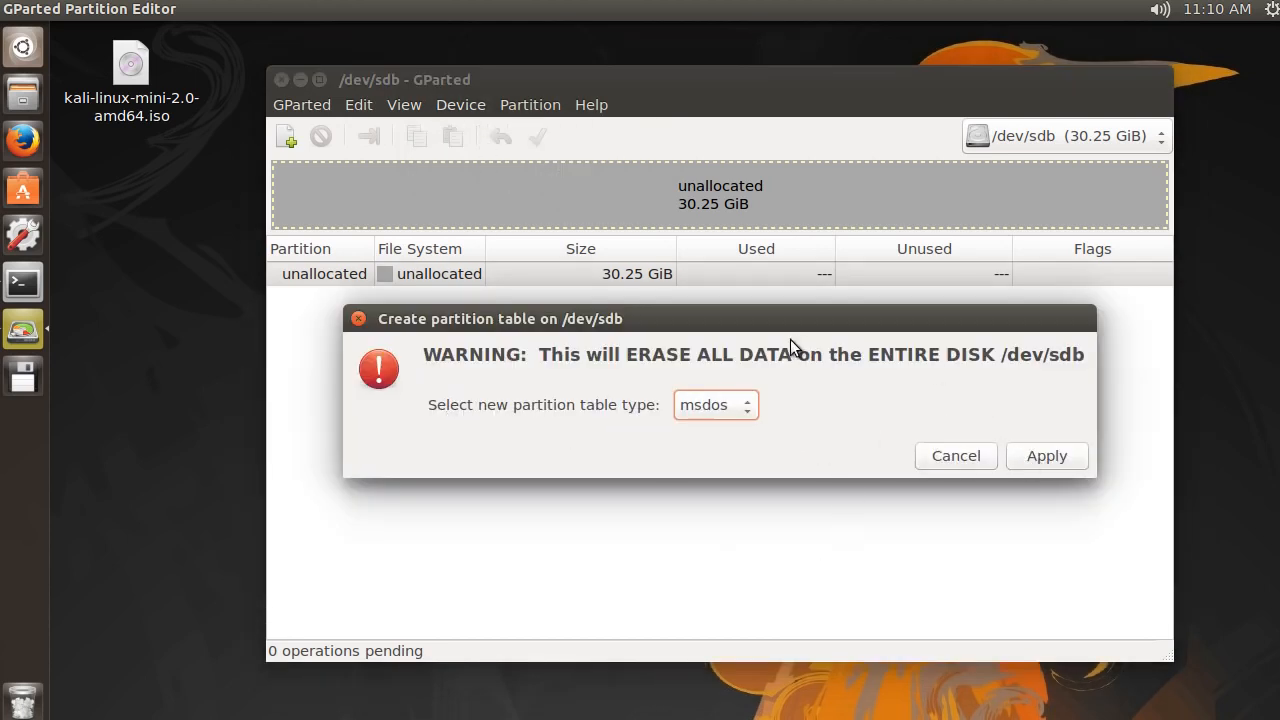
left_click(1043, 458)
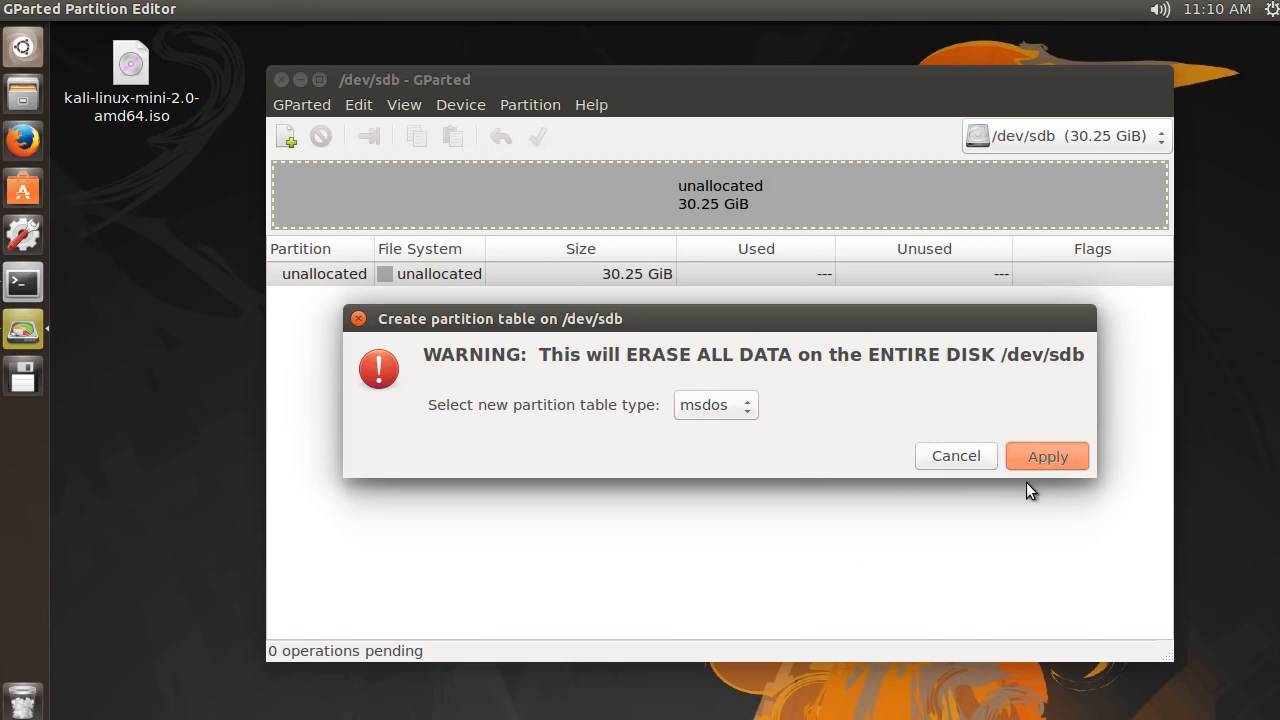
left_click(1048, 458)
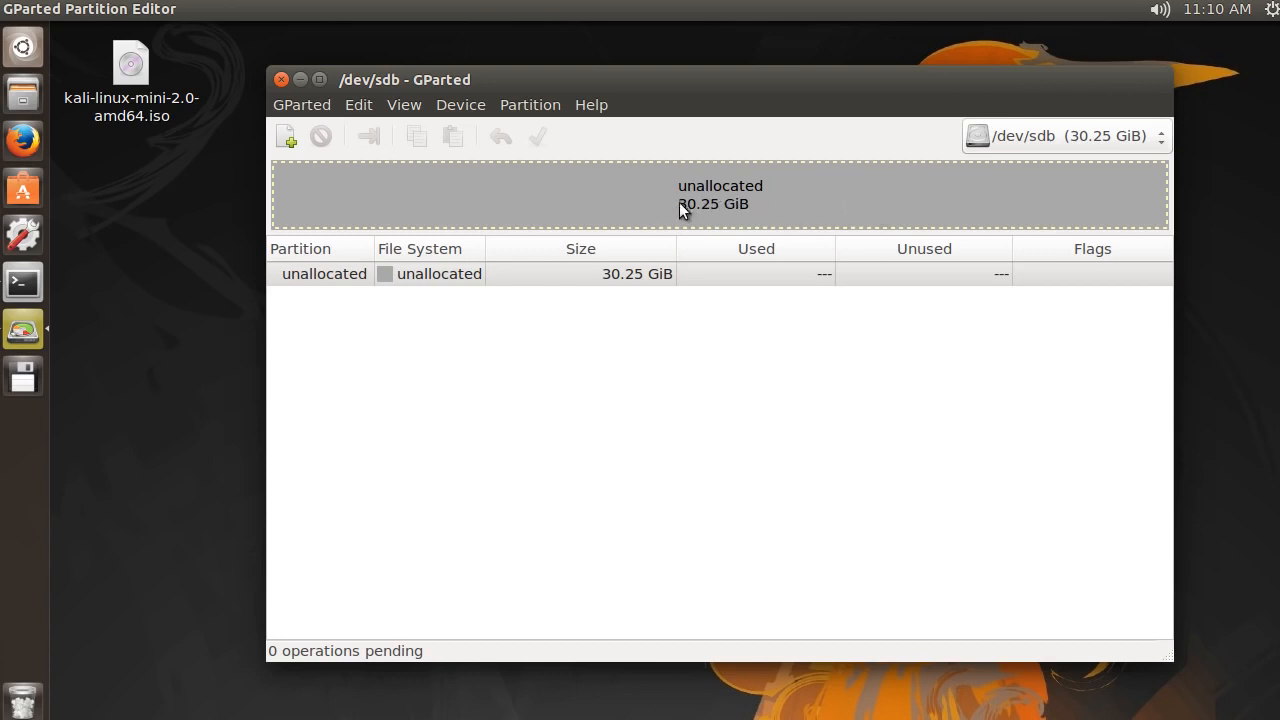
Start a new partition in the unallocated space and set its new size to 8192 MiB
left_click(528, 104)
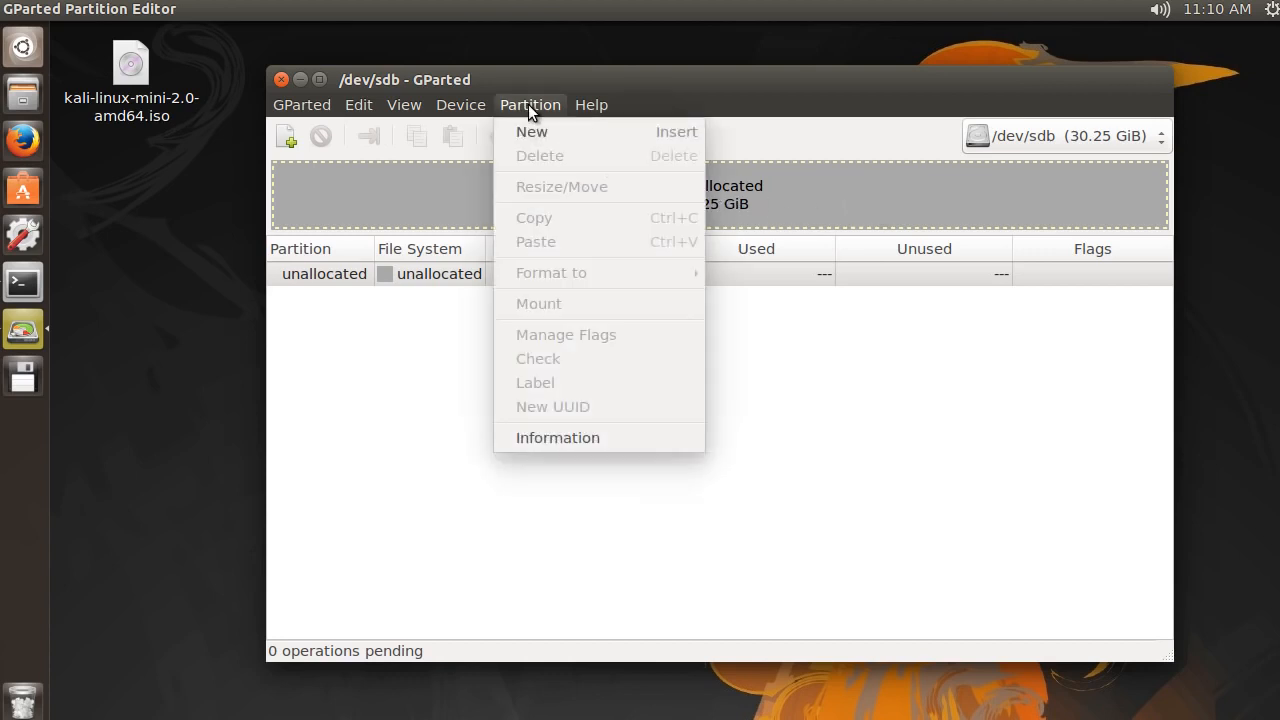
left_click(302, 148)
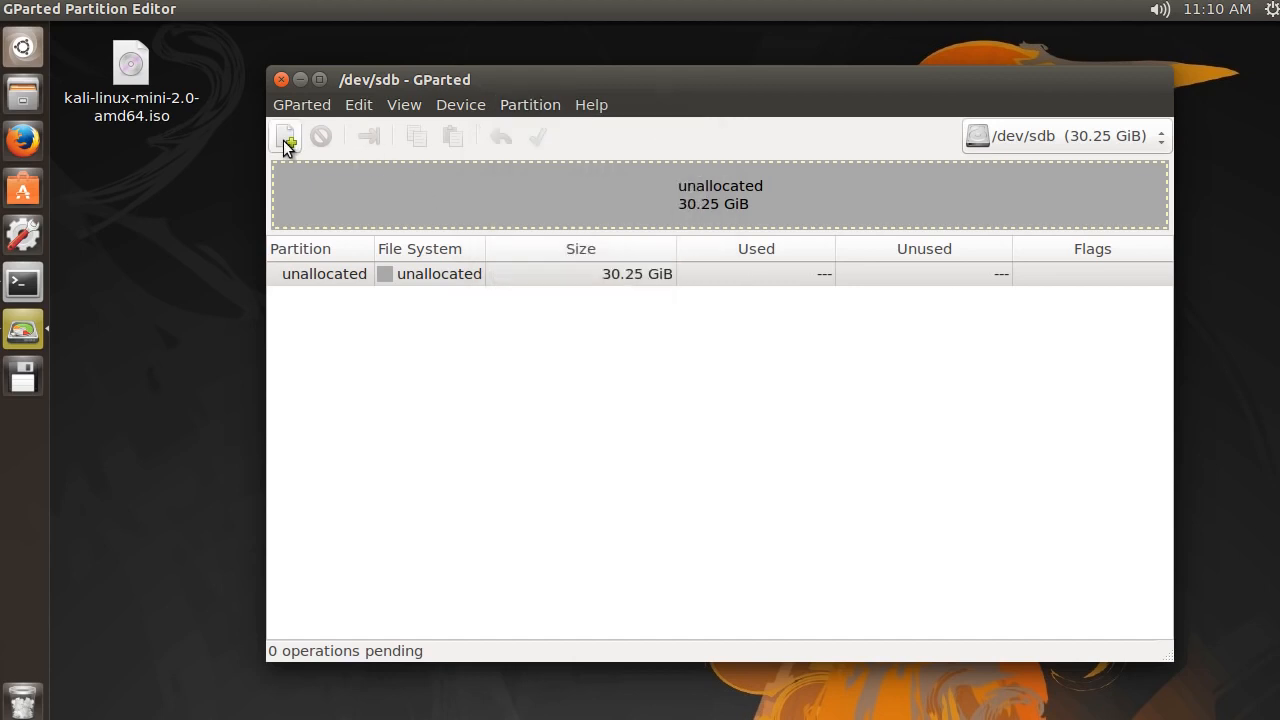
left_click(286, 140)
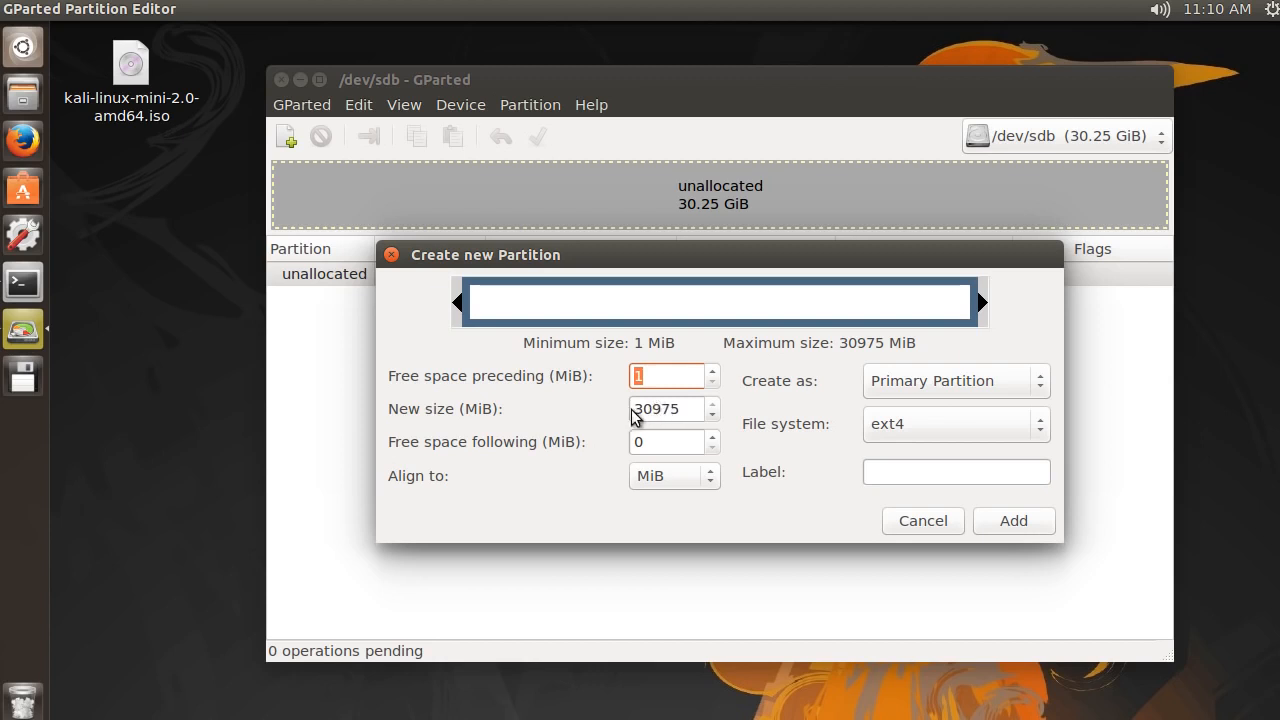
left_click(686, 409)
left_click_drag(686, 409, 590, 410)
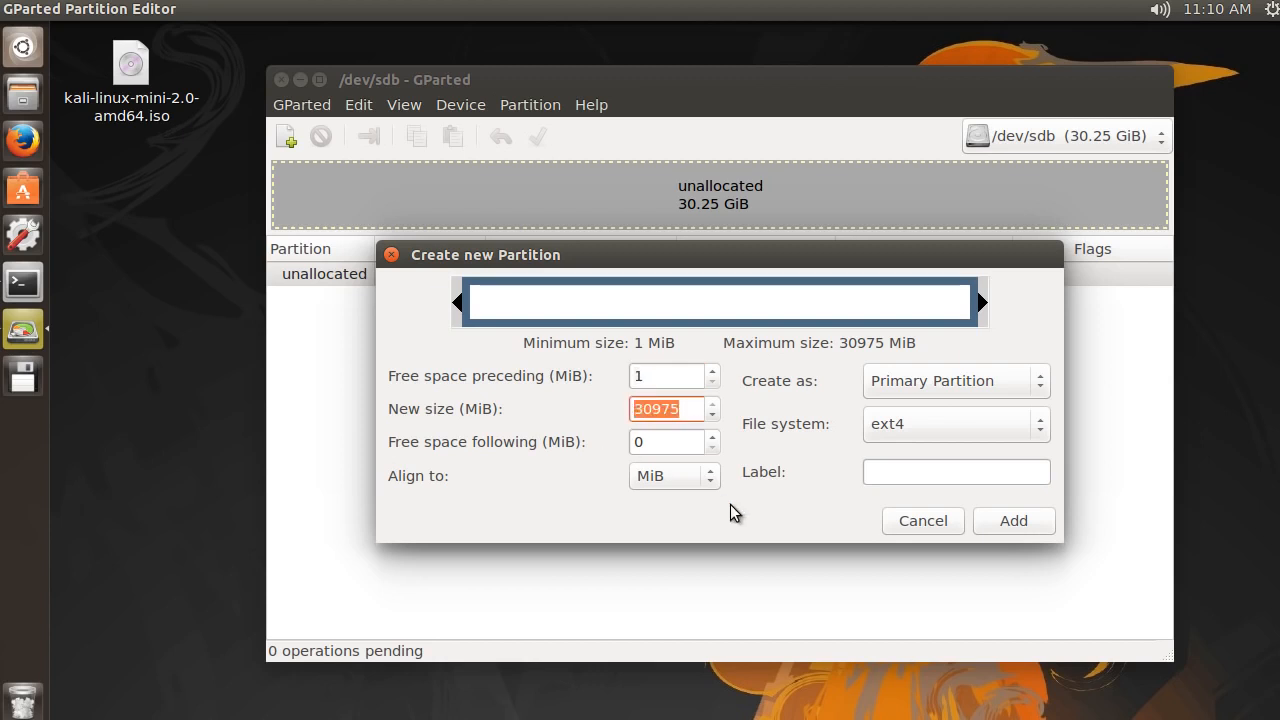
type("8192")
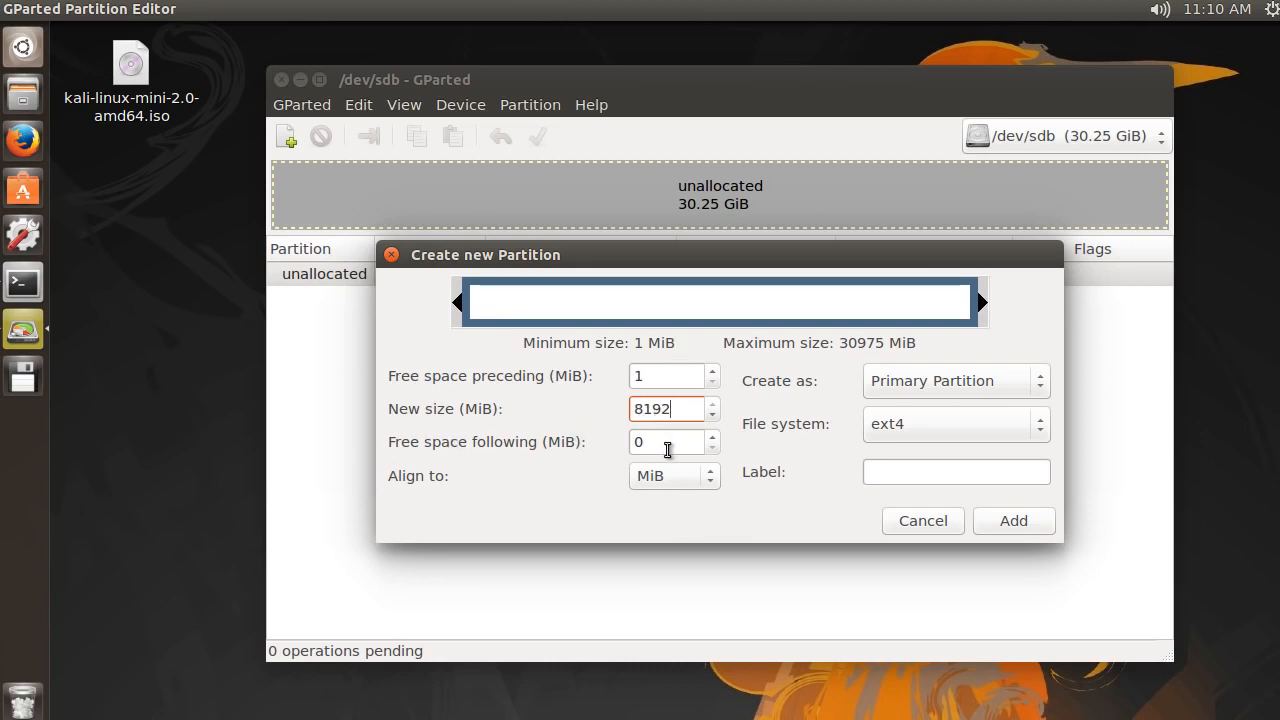
left_click(660, 441)
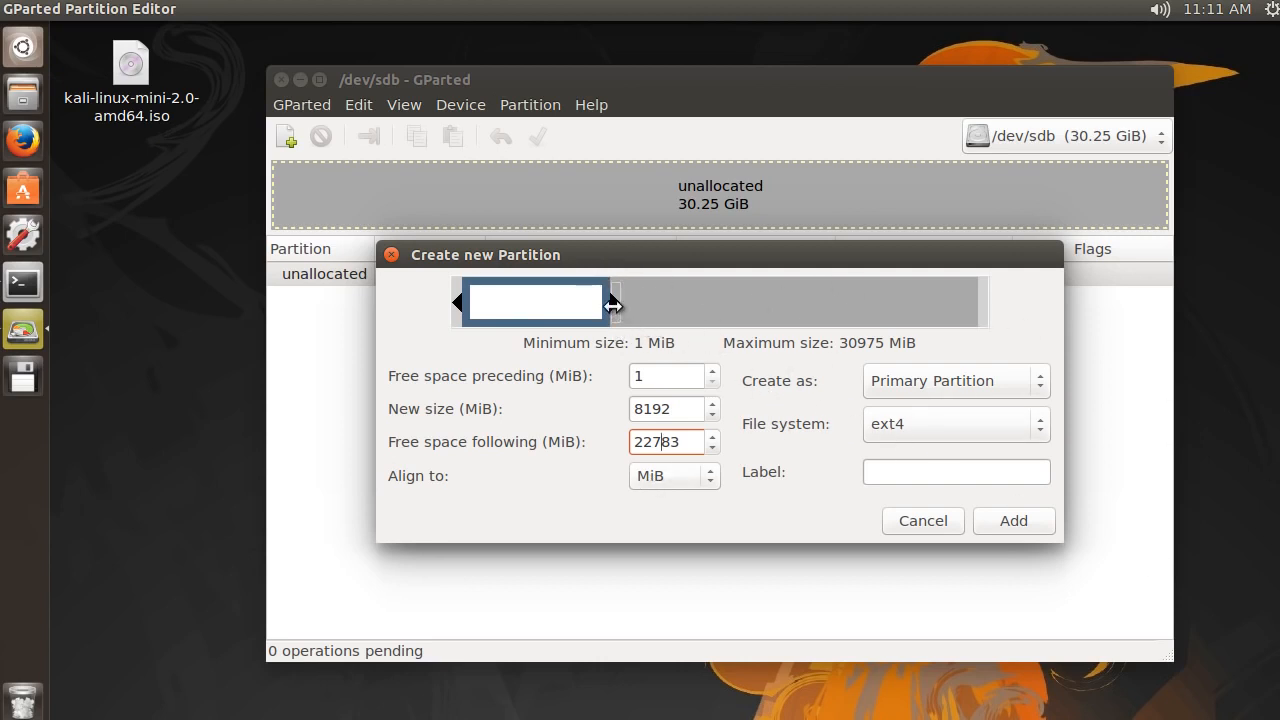
Stretch the new partition graphically to 9479 MiB and set its size back to 8192 MiB
mouse_move(614, 300)
left_mouse_down()
mouse_move(723, 300)
mouse_move(609, 302)
mouse_move(631, 302)
left_mouse_up()
left_click_drag(682, 408, 566, 400)
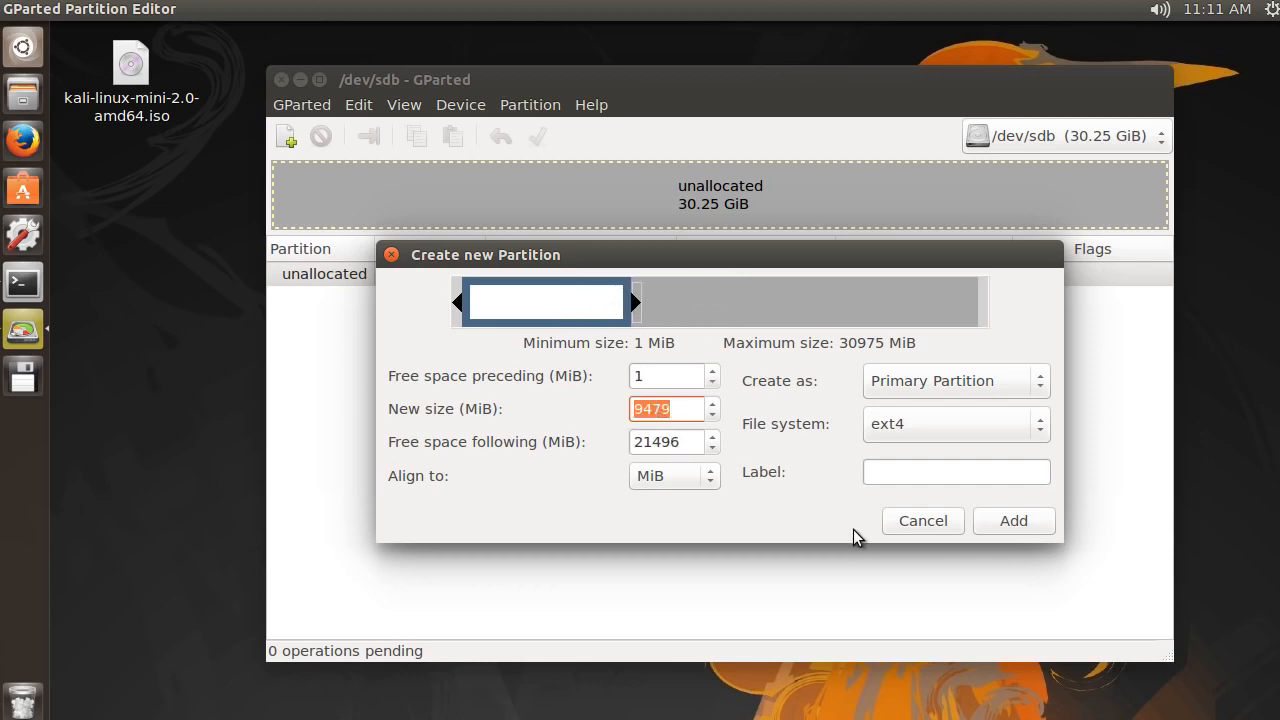
type("8192")
left_click(683, 449)
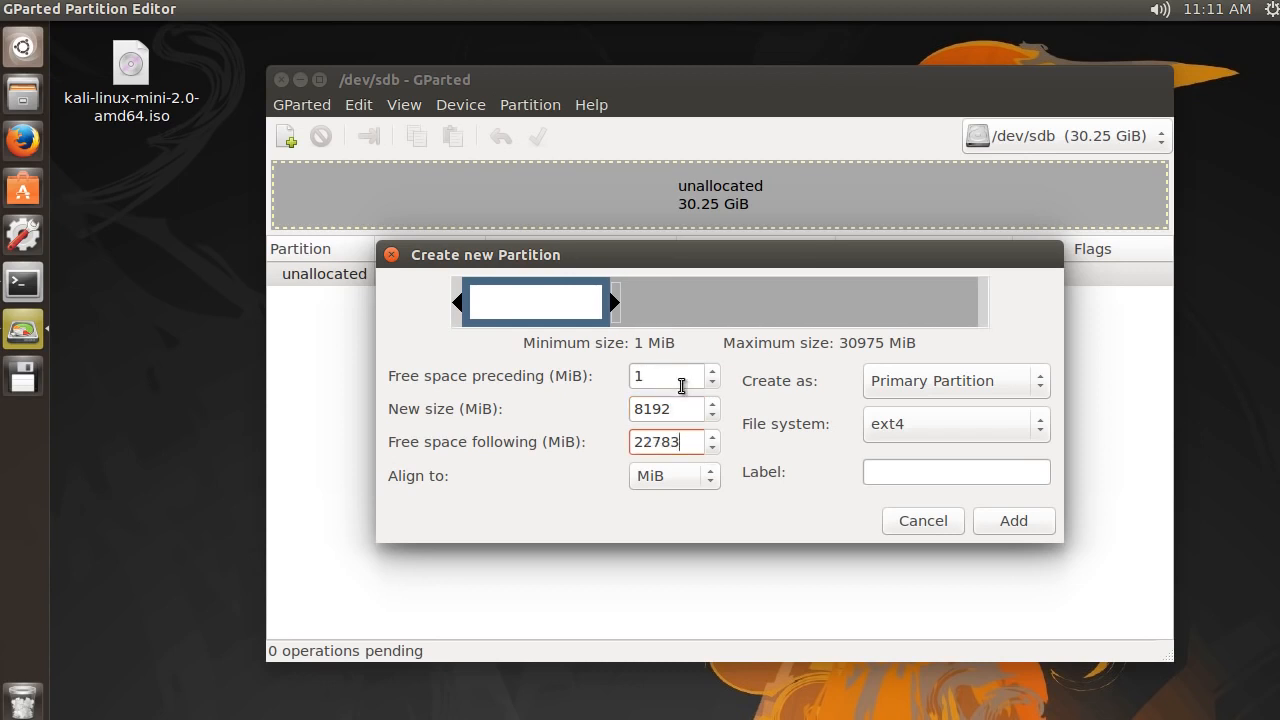
View the alignment options for the new partition and keep it aligned to MiB
left_click(665, 477)
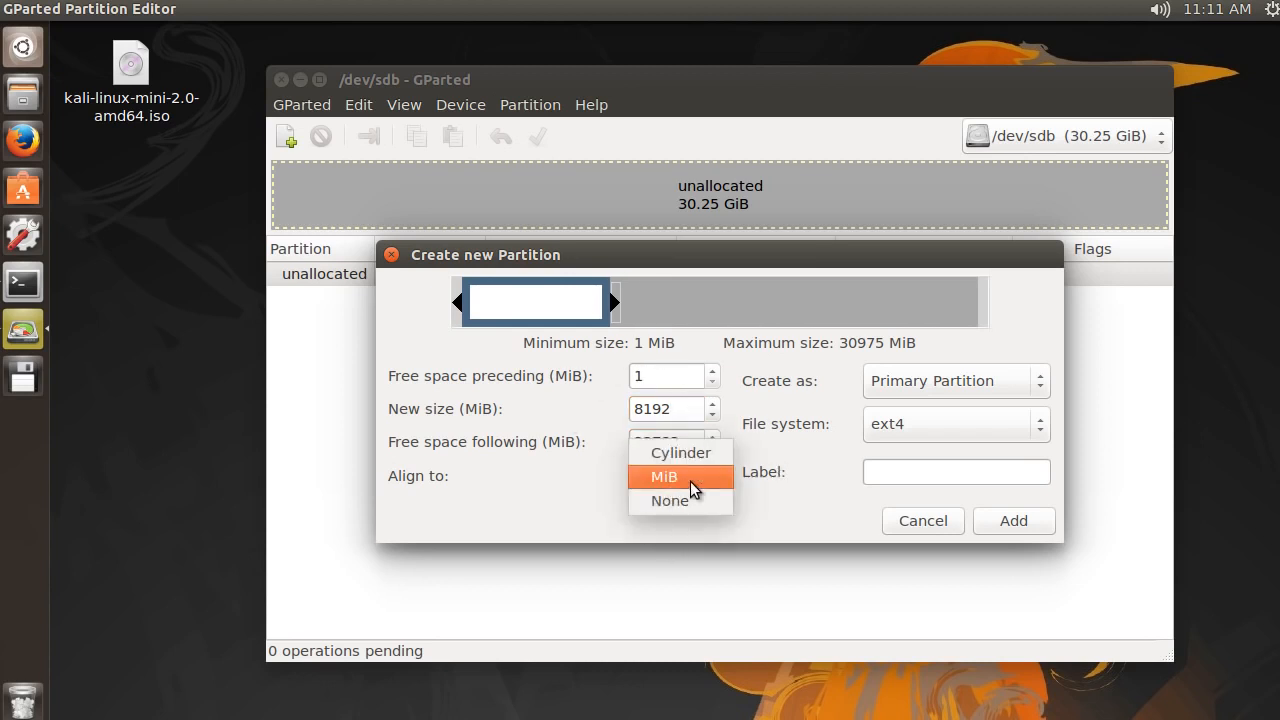
left_click(665, 481)
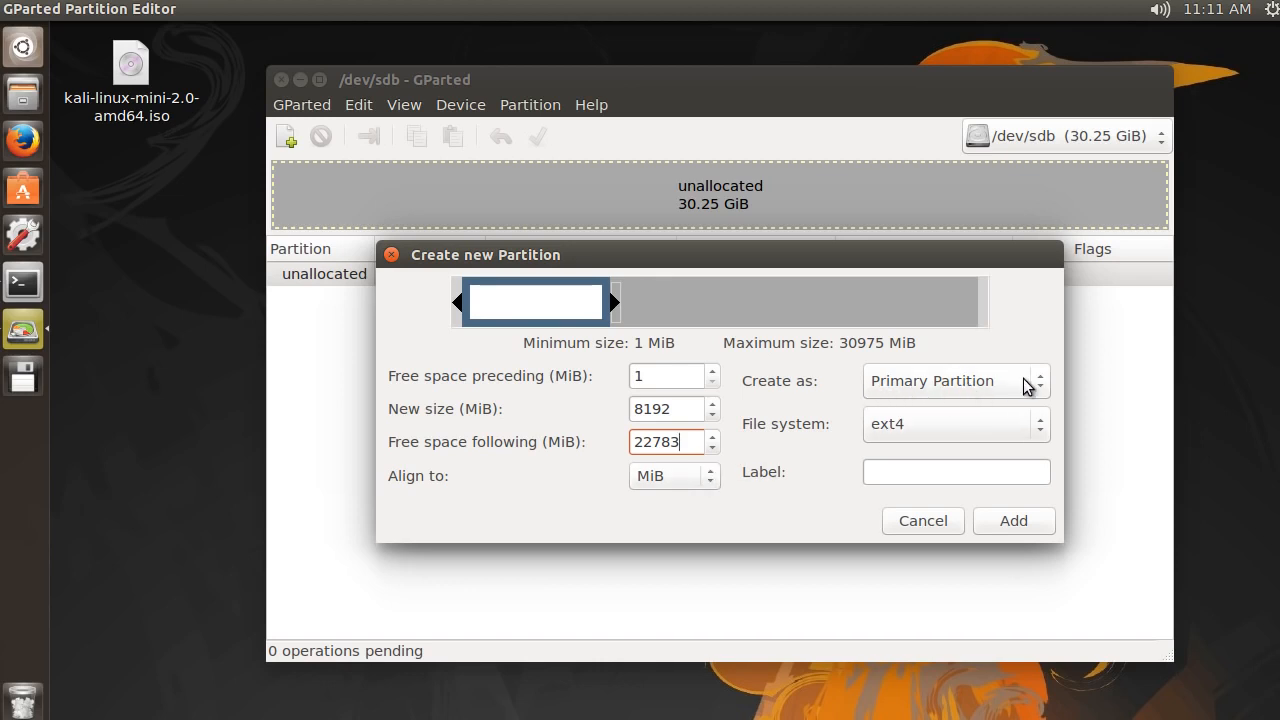
Look through the file systems for the new partition, switch it to ext3 and set it back to ext4
left_click(978, 427)
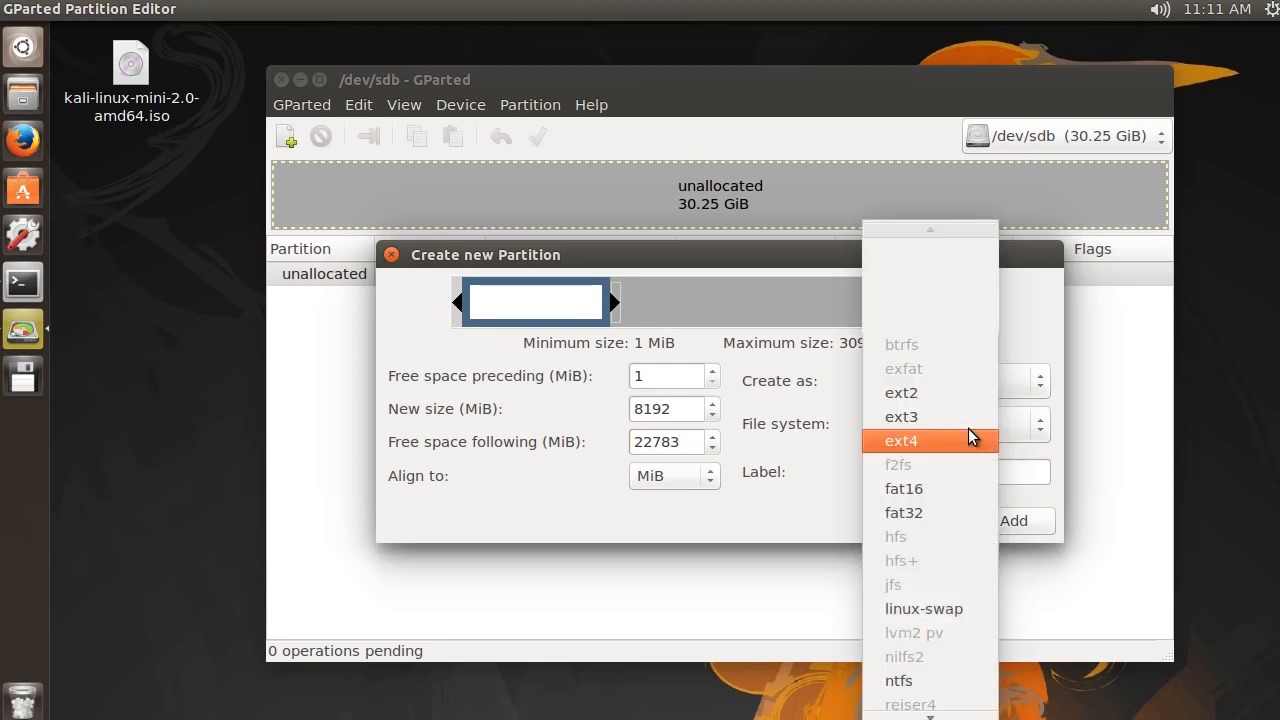
left_click(910, 444)
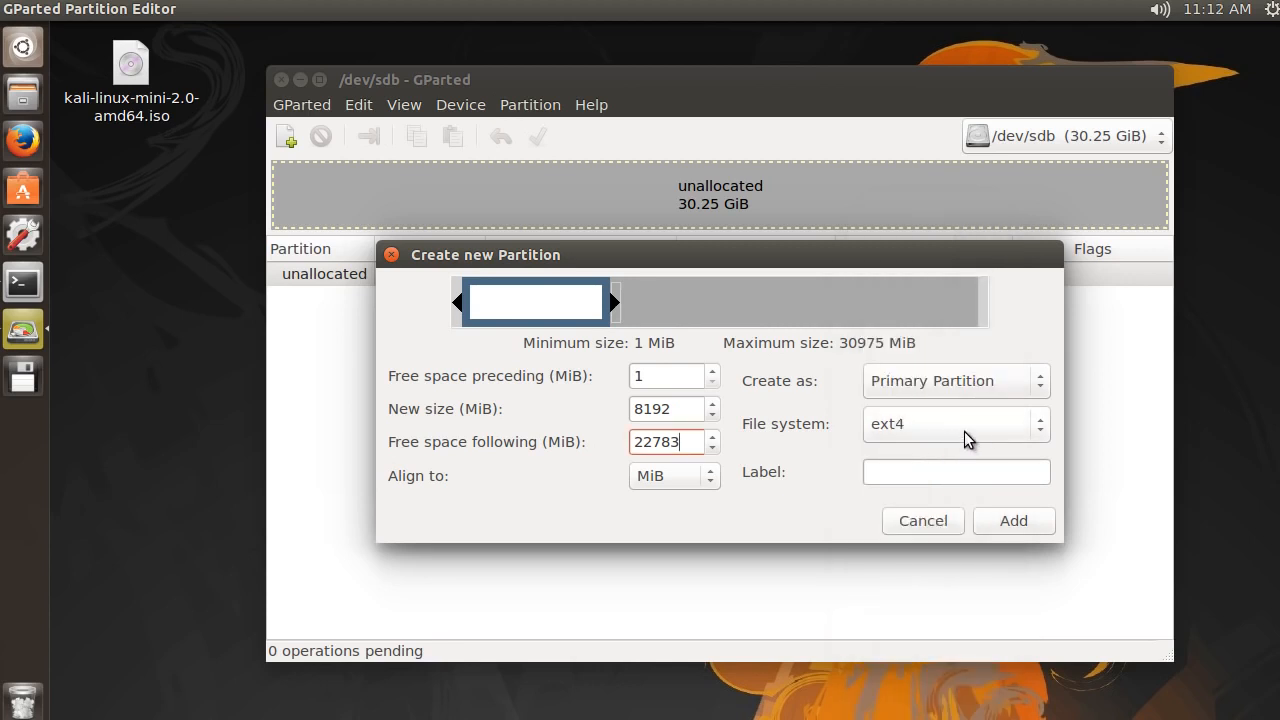
left_click(920, 424)
left_click(946, 423)
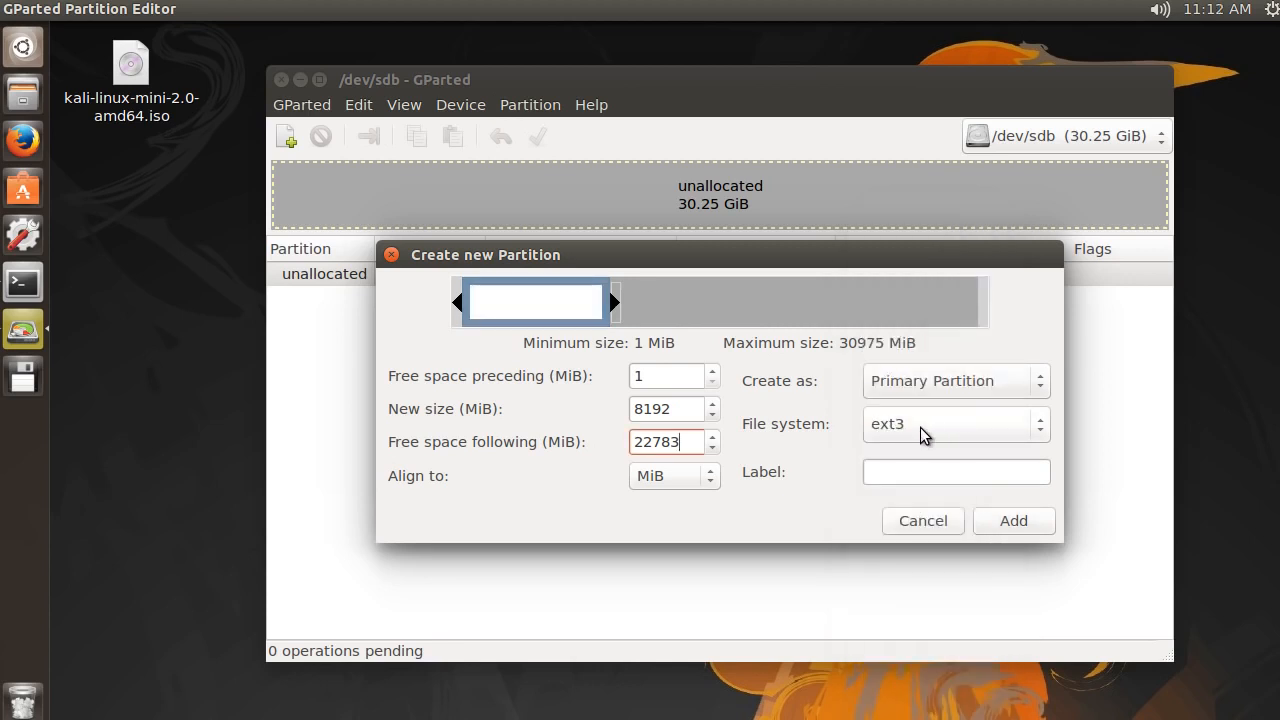
left_click(920, 426)
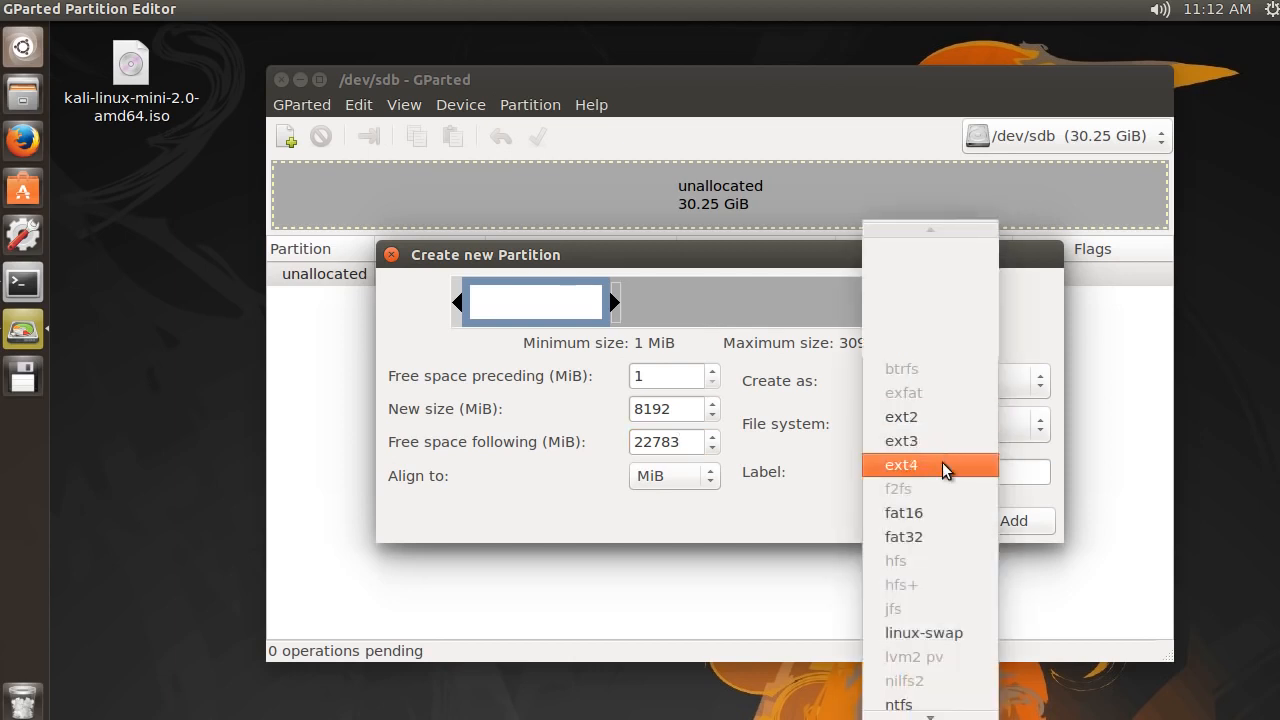
left_click(944, 462)
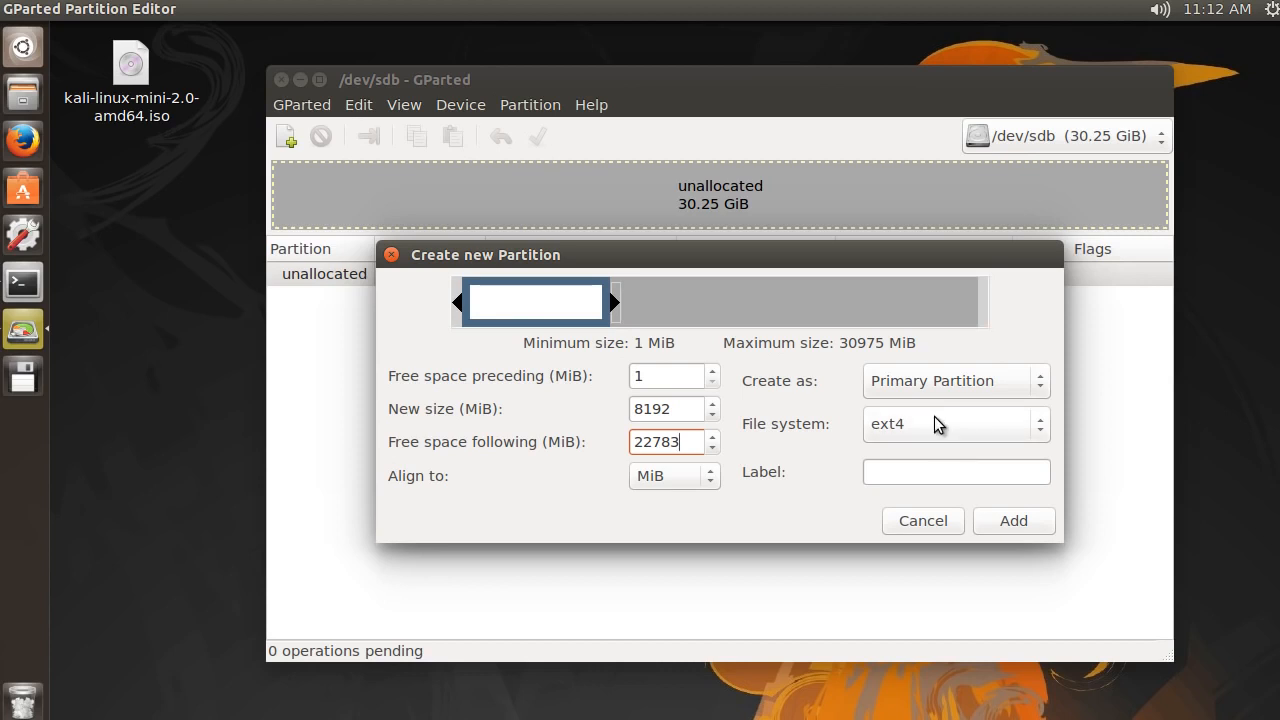
Label the new 8192 MiB ext4 partition Kali and add it to the pending operations
left_click(901, 476)
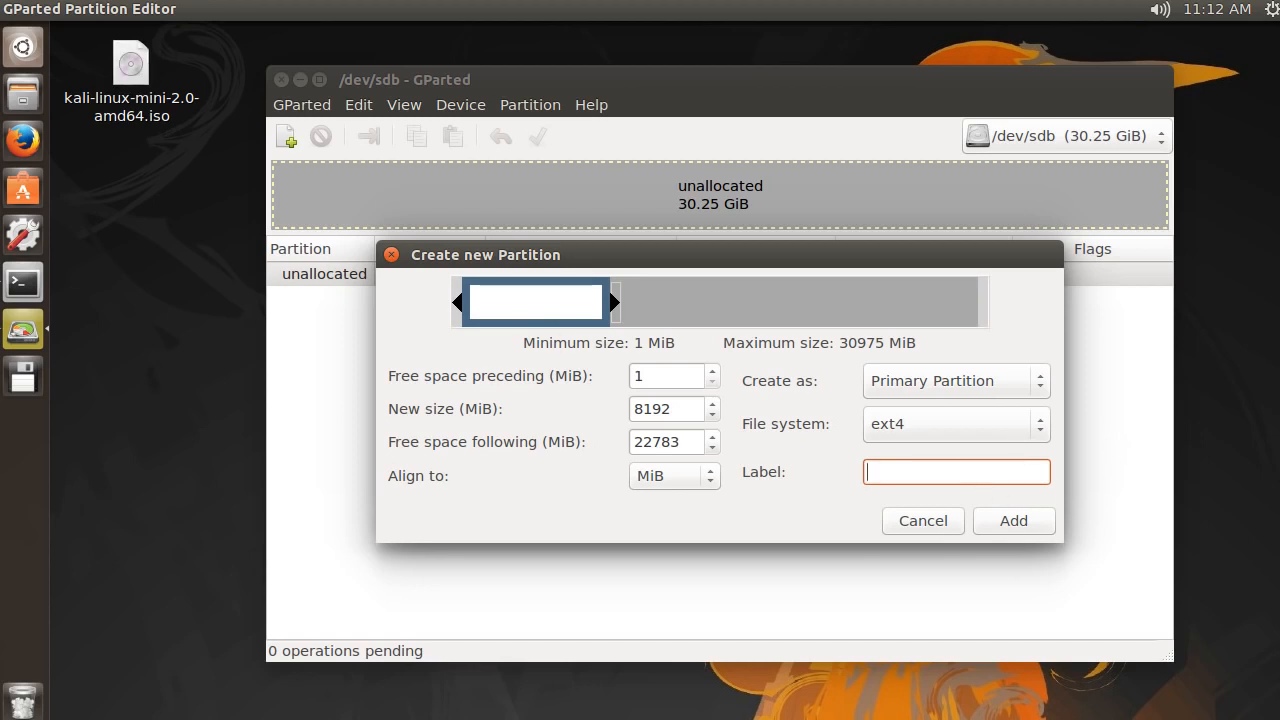
type("Kali")
left_click(1015, 519)
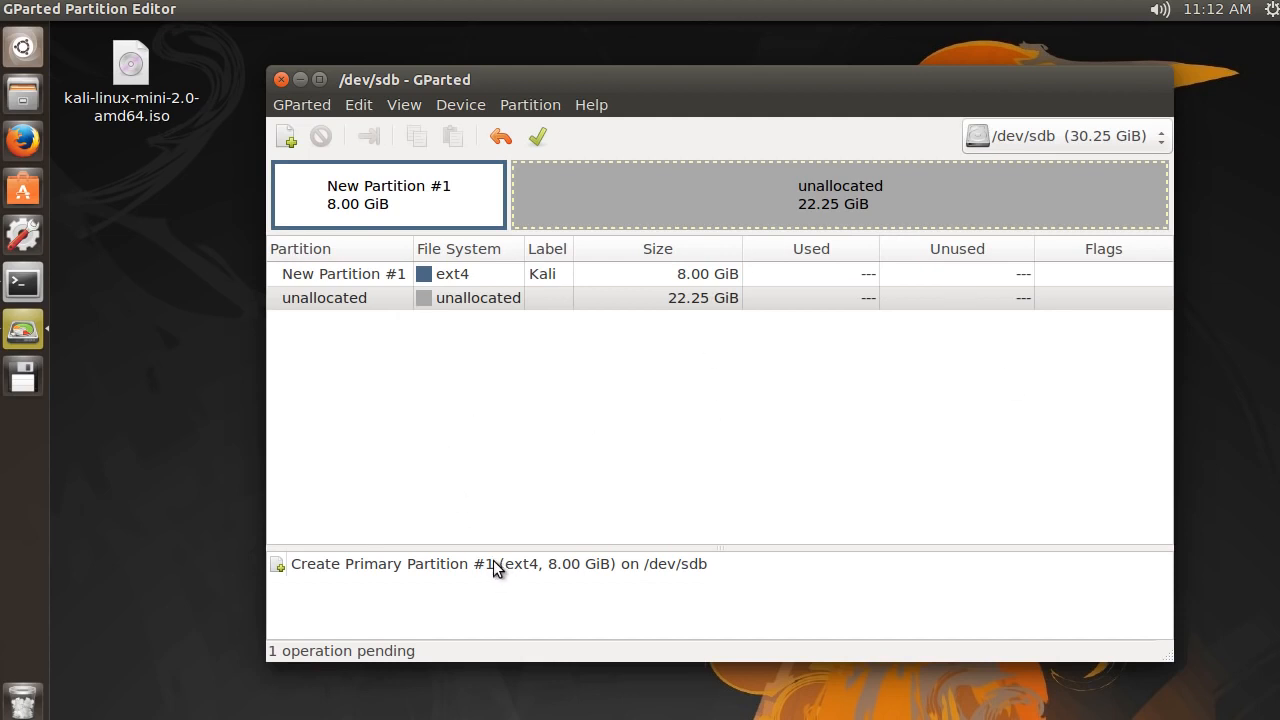
Apply the pending creation of the Kali partition to /dev/sdb and close the progress report
left_click(538, 140)
left_click(990, 453)
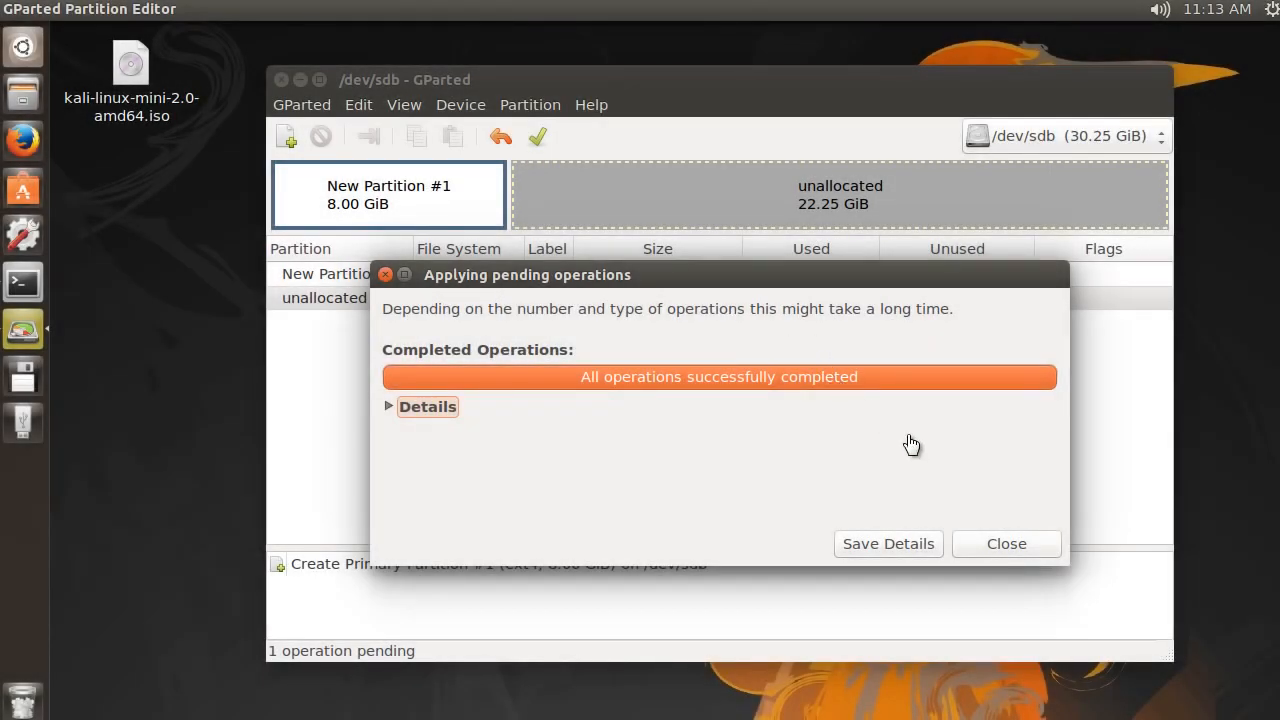
left_click(1007, 539)
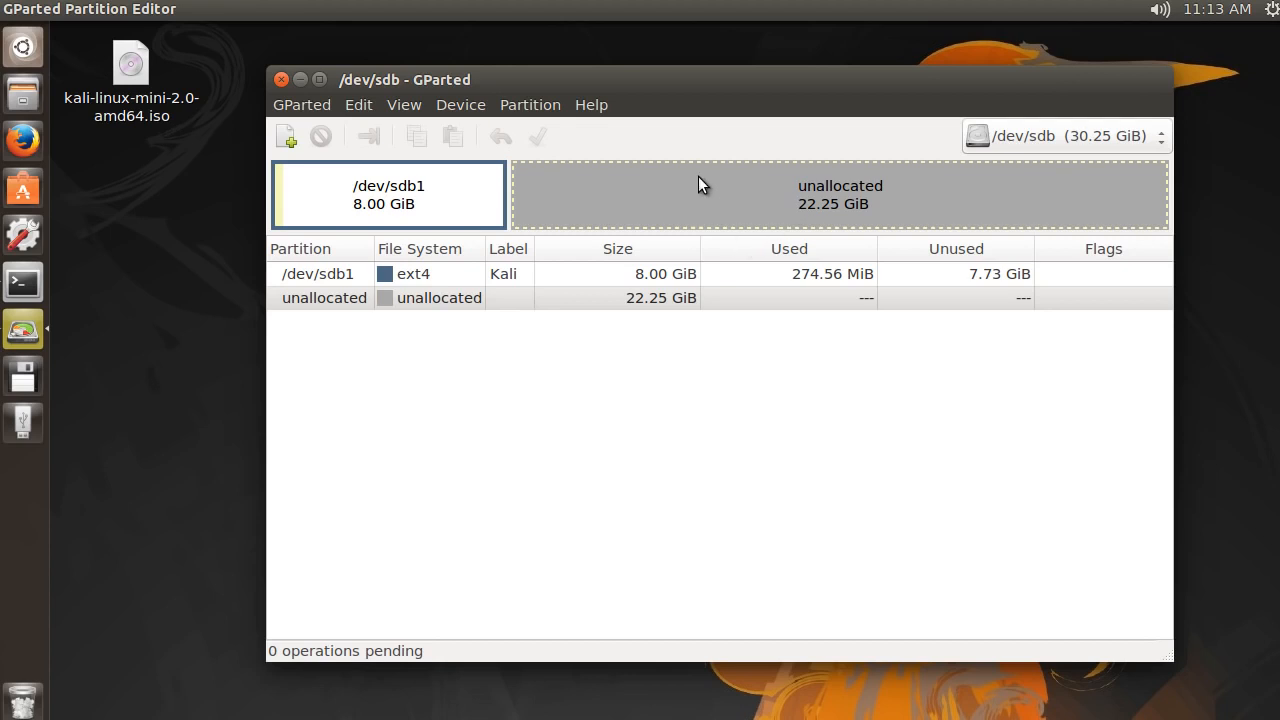
Start another new partition in the remaining unallocated space and set its new size to 4096 MiB
left_click(286, 137)
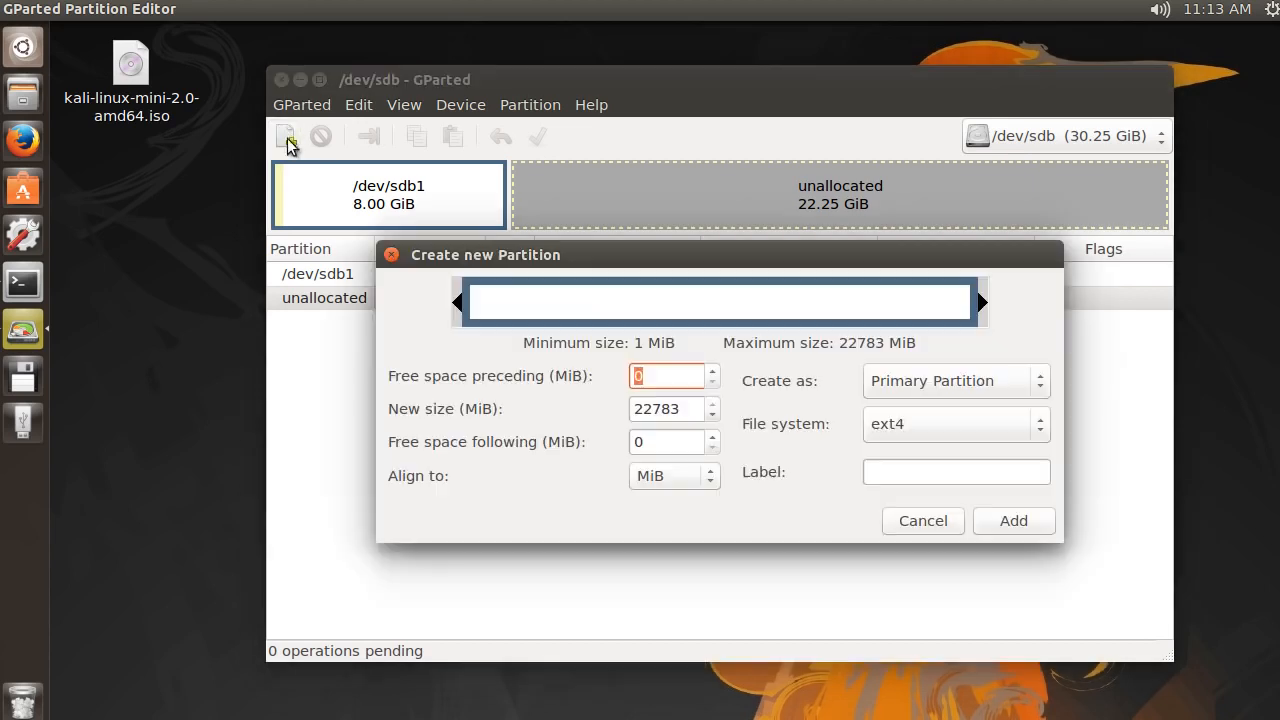
left_click_drag(684, 409, 597, 407)
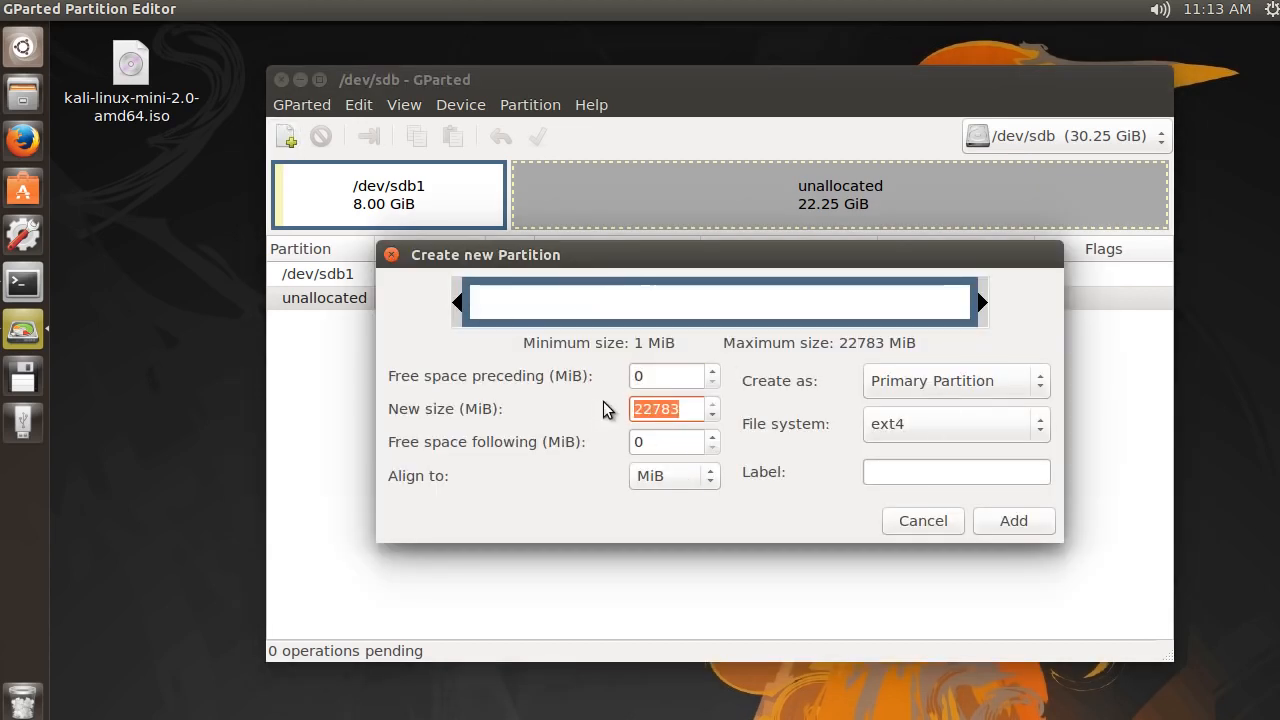
type("4096")
left_click(686, 443)
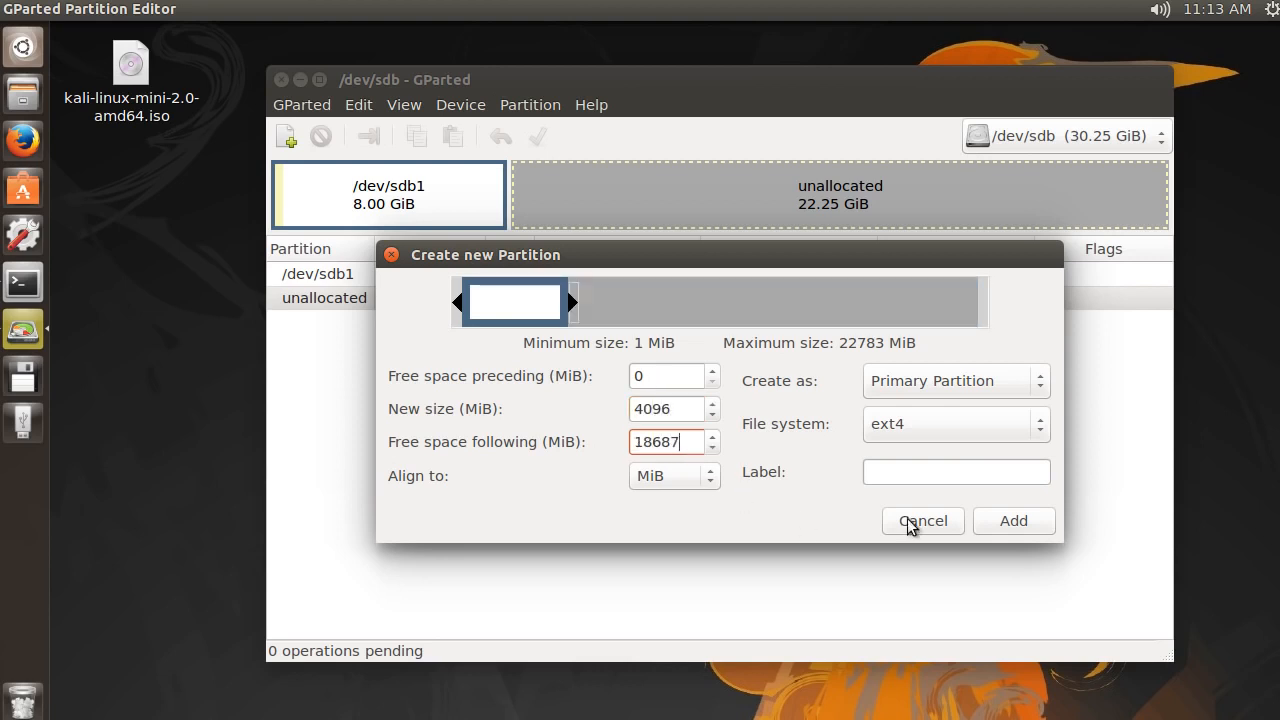
Set the 4096 MiB partition's file system to fat32, label it School and add it
left_click(920, 426)
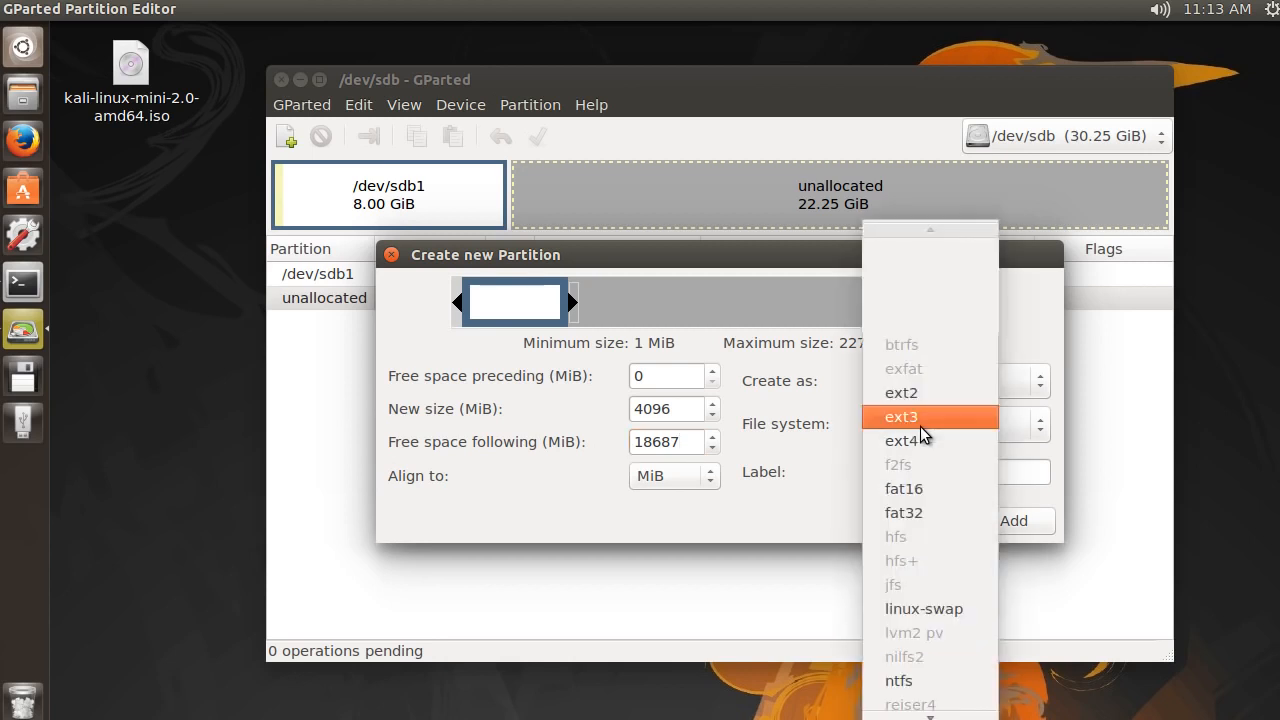
left_click(943, 512)
left_click(913, 468)
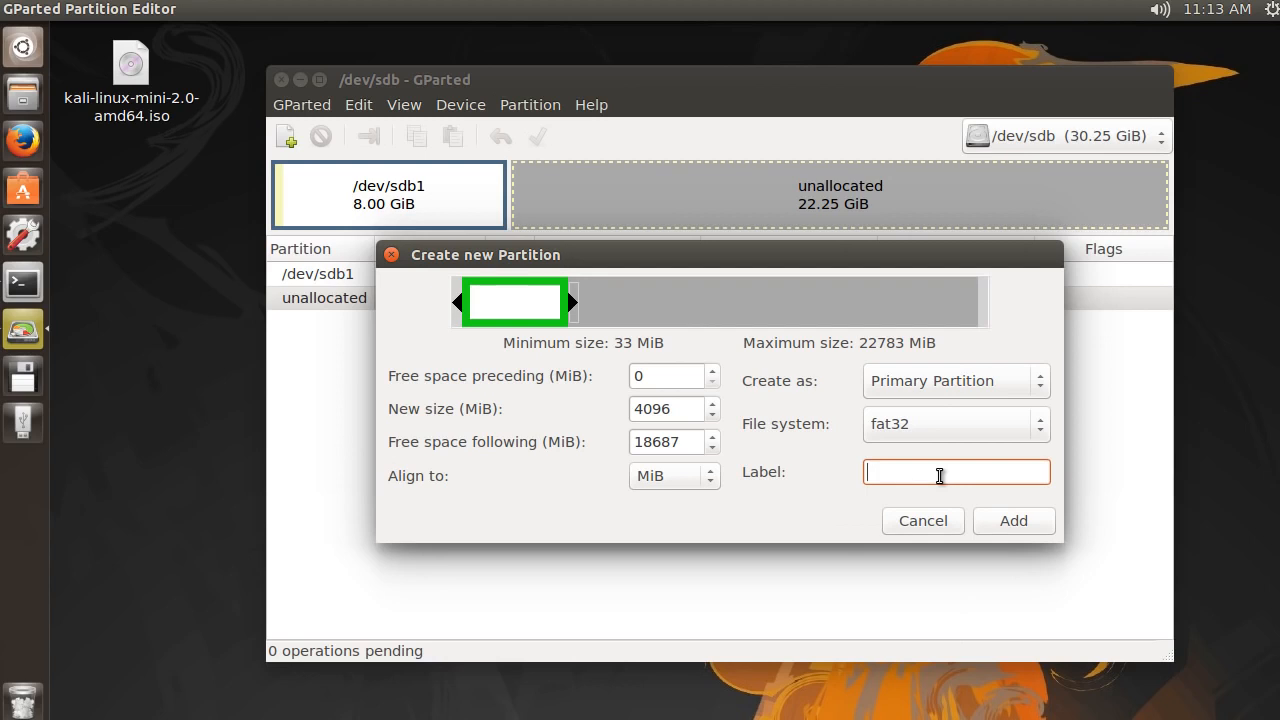
type("School")
left_click(1015, 524)
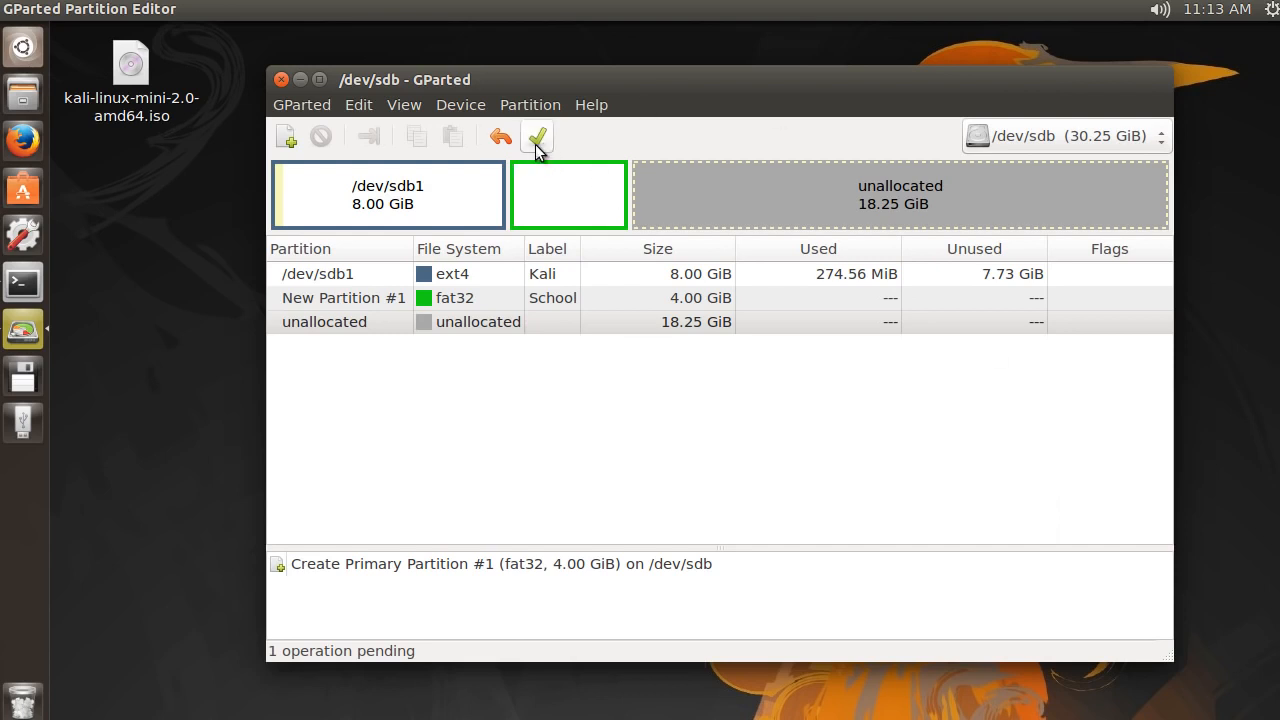
Apply the pending creation of the School partition to /dev/sdb and close the progress report
left_click(536, 140)
left_click(986, 452)
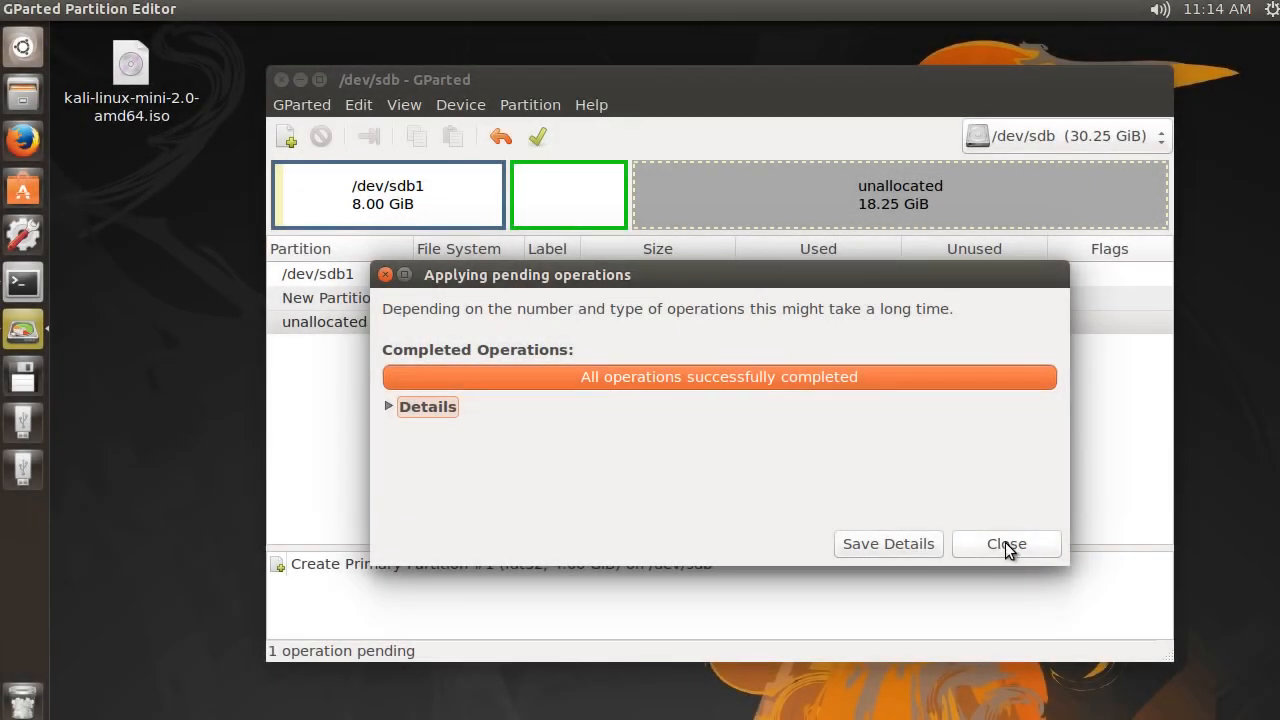
left_click(1006, 546)
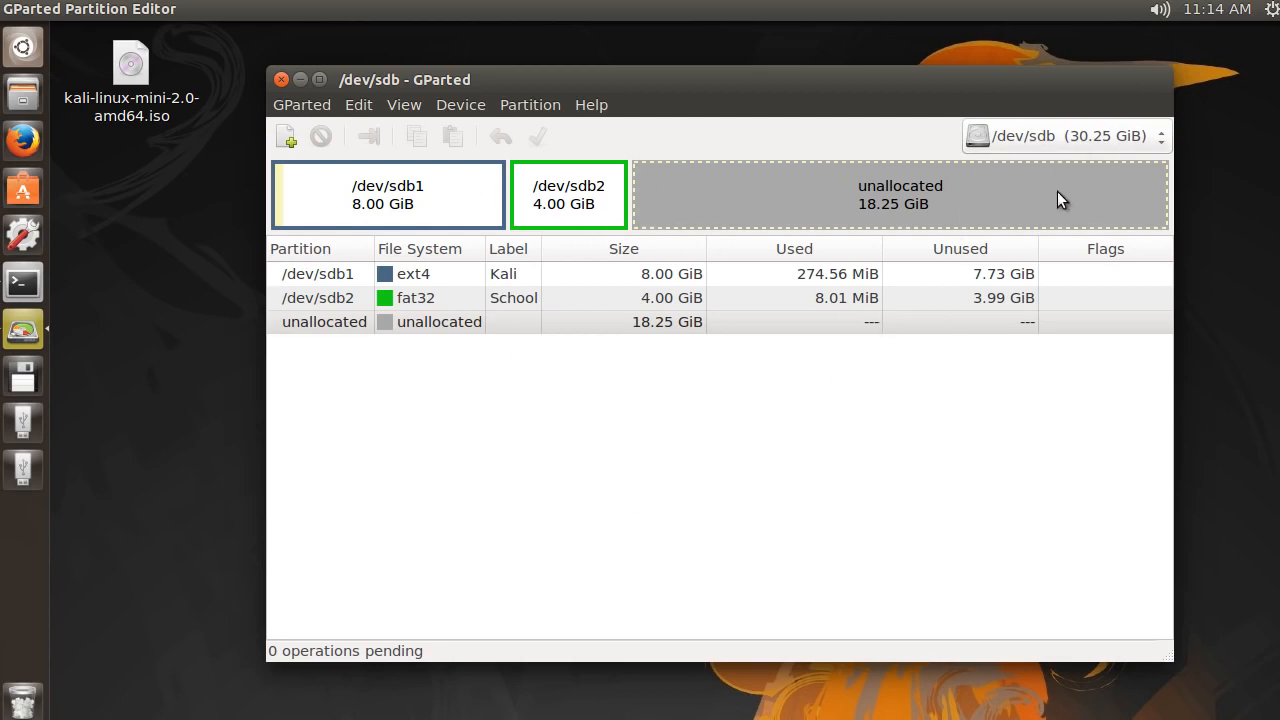
Check the available devices and the Kali and School partitions on /dev/sdb, and close the partition editor
left_click(1029, 134)
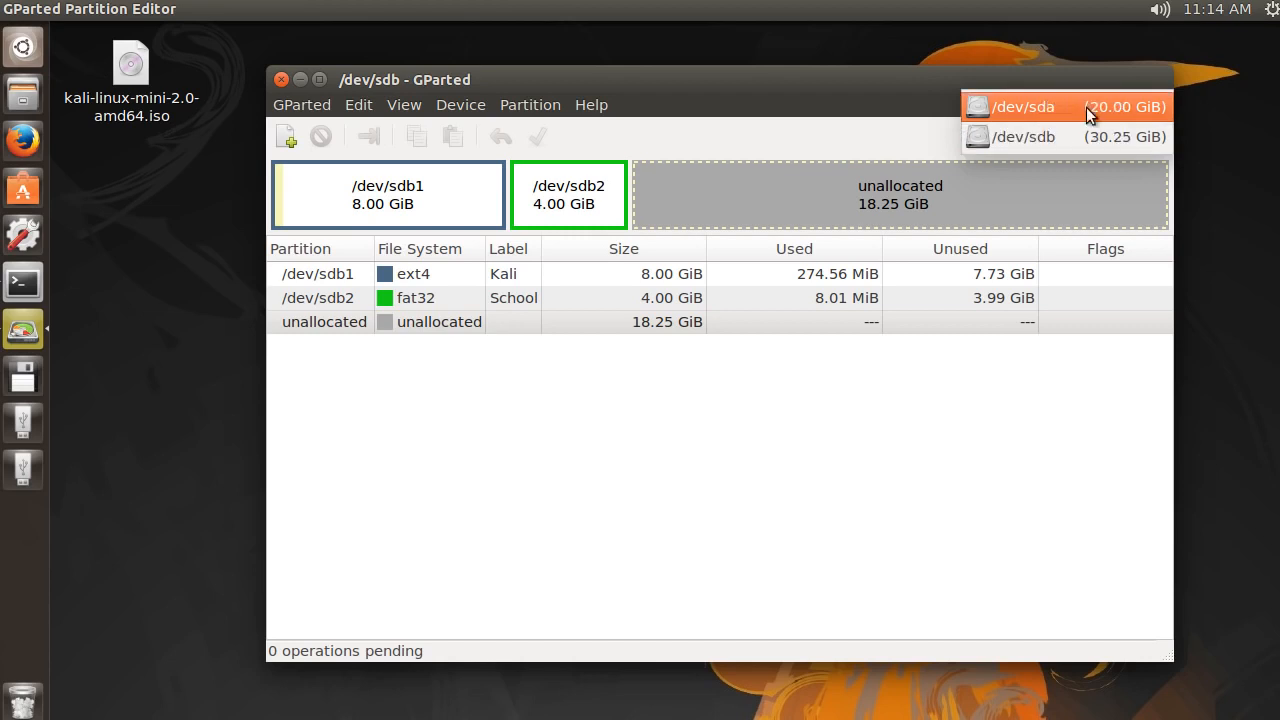
left_click(1045, 142)
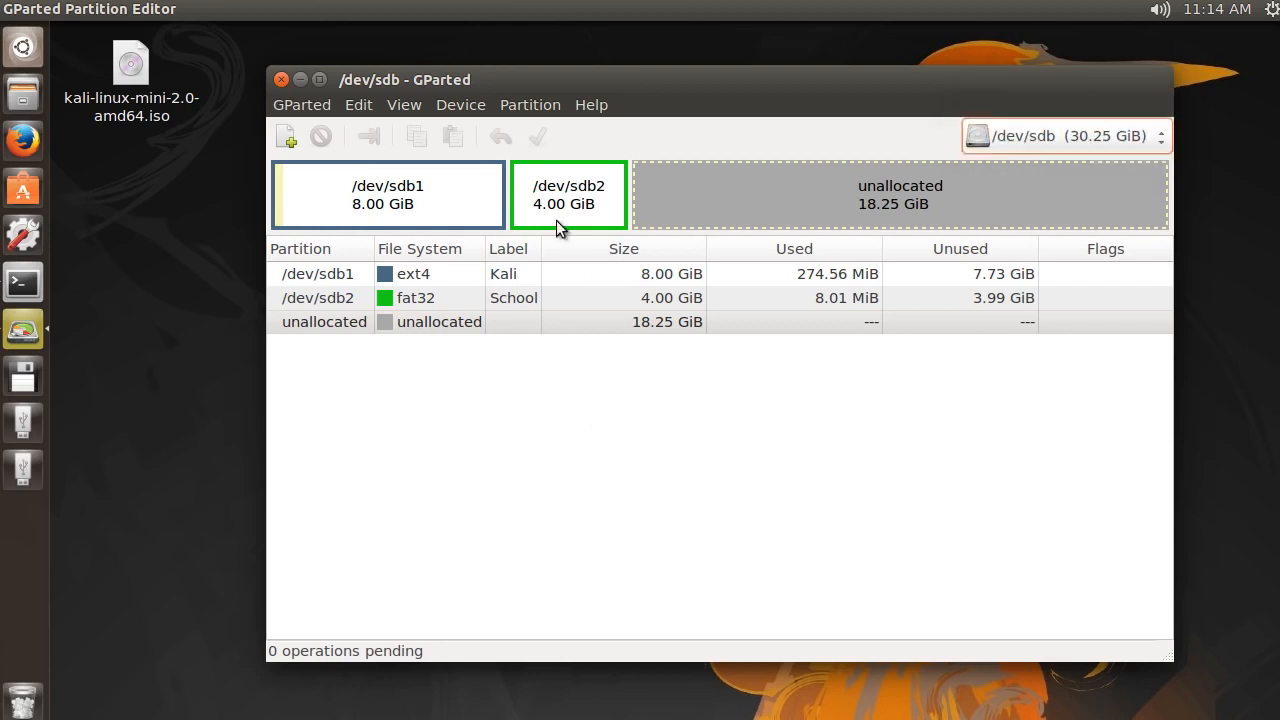
left_click(358, 298)
left_click(349, 274)
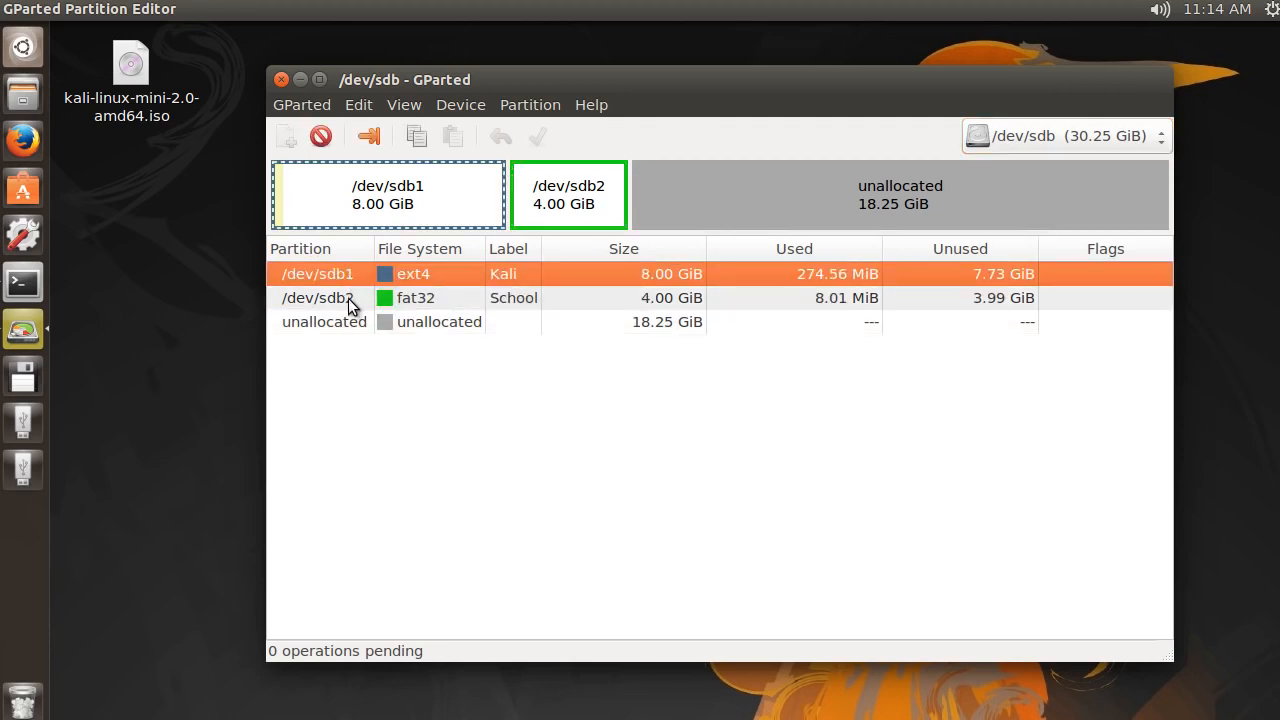
left_click(350, 297)
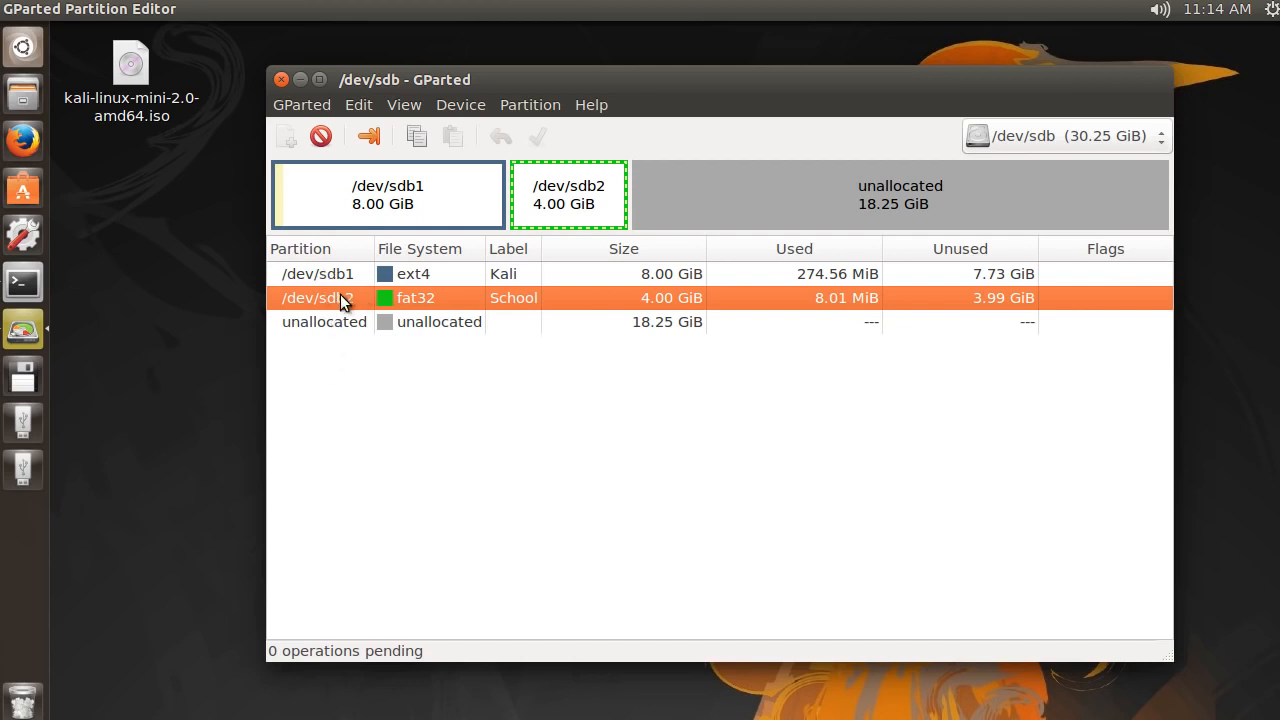
left_click(280, 79)
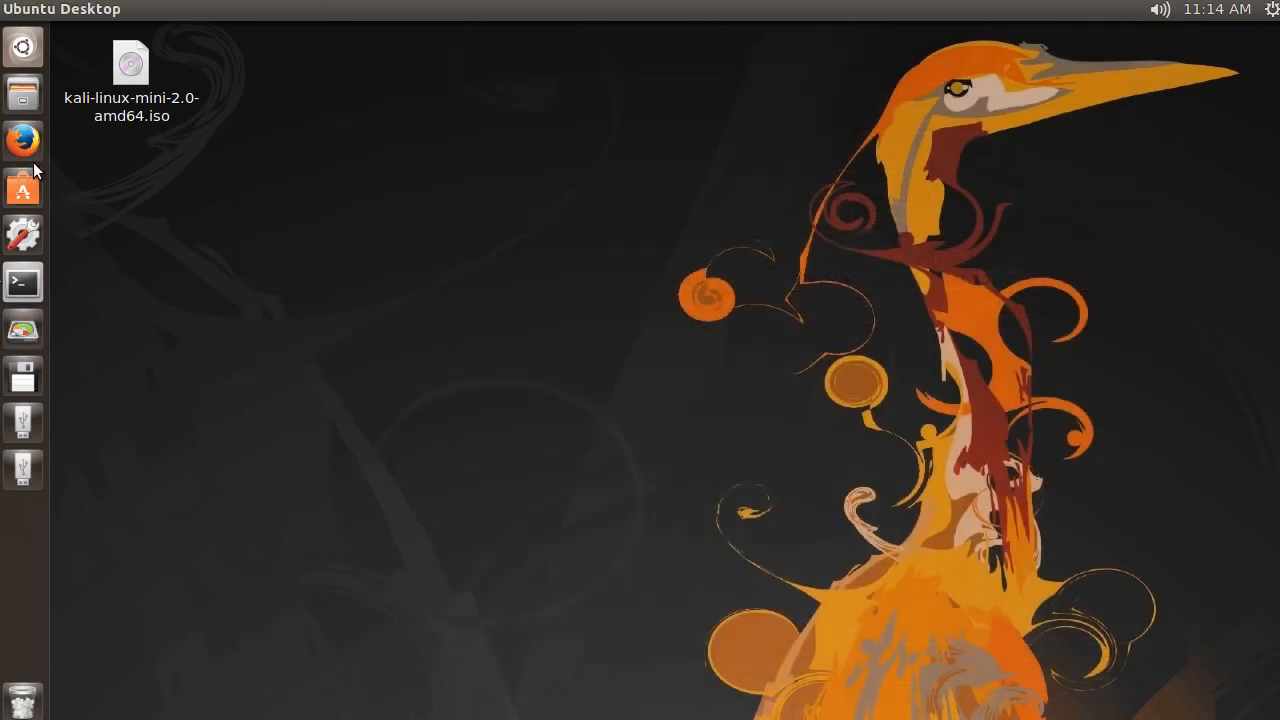
Switch to the file manager, view the contents of the Kali and School volumes in turn, and close its window
left_click(22, 94)
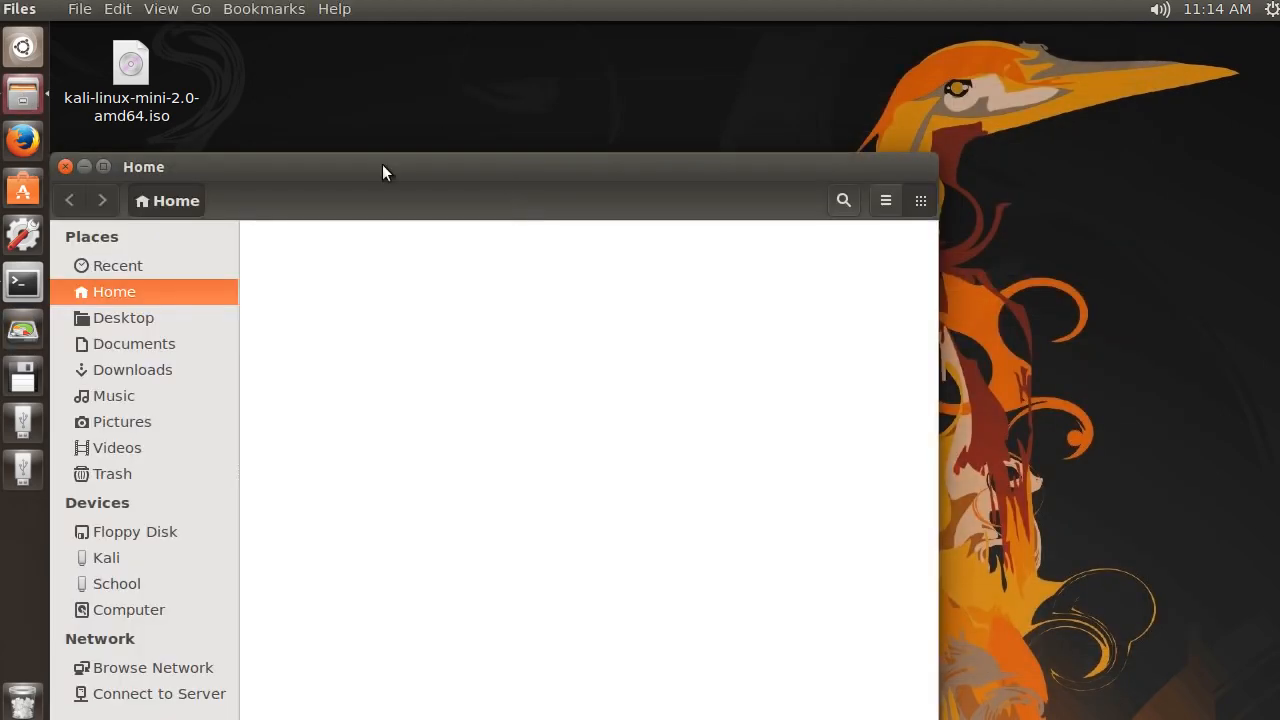
left_click_drag(383, 168, 590, 58)
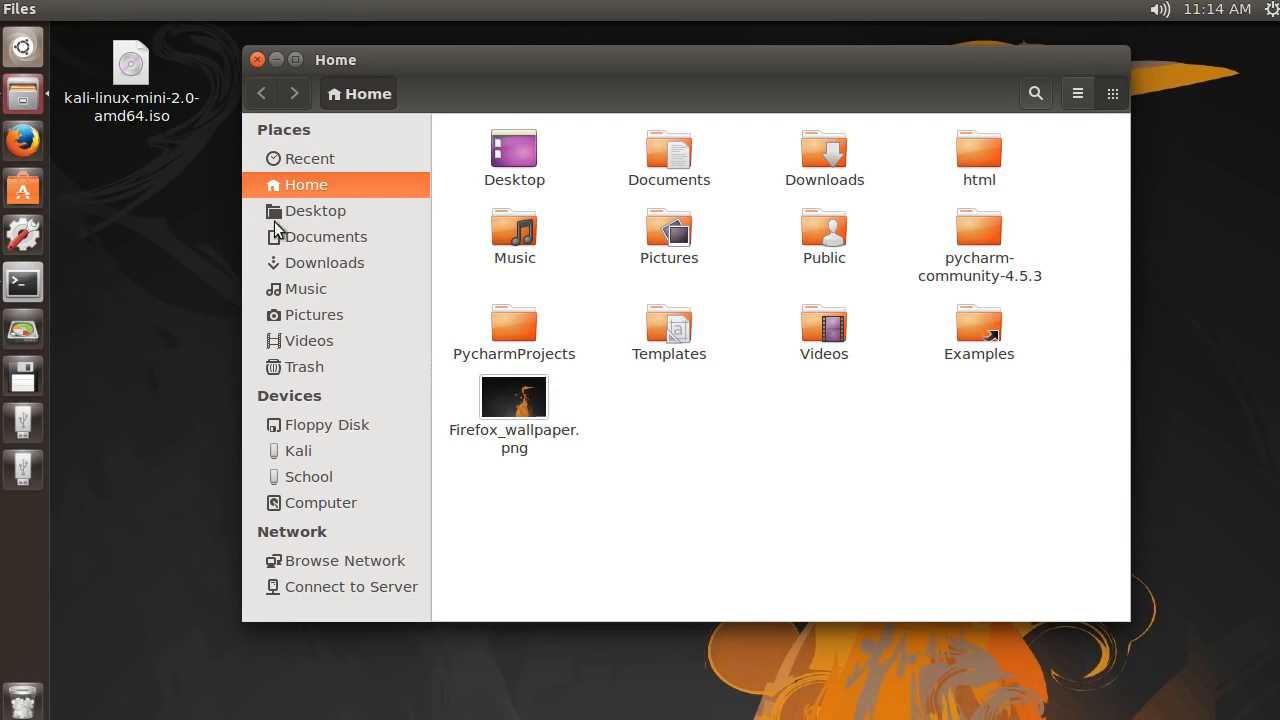
left_click(300, 450)
left_click(305, 474)
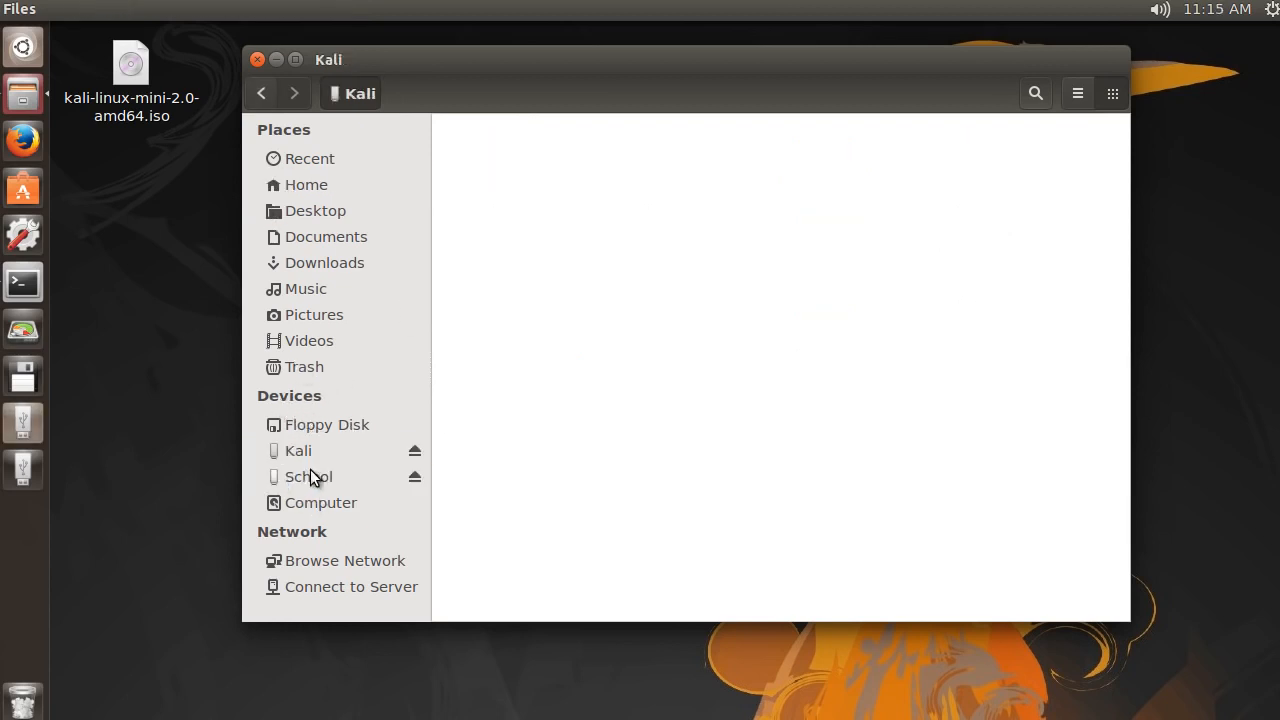
left_click(299, 451)
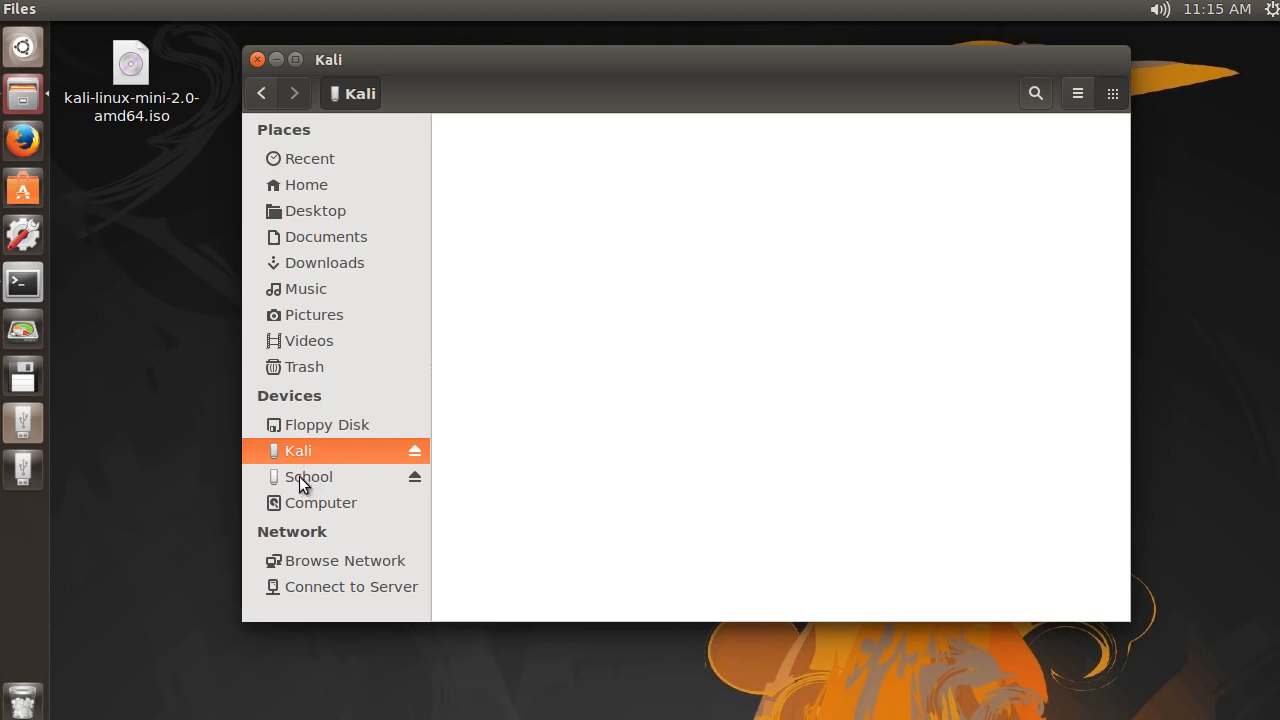
left_click(299, 476)
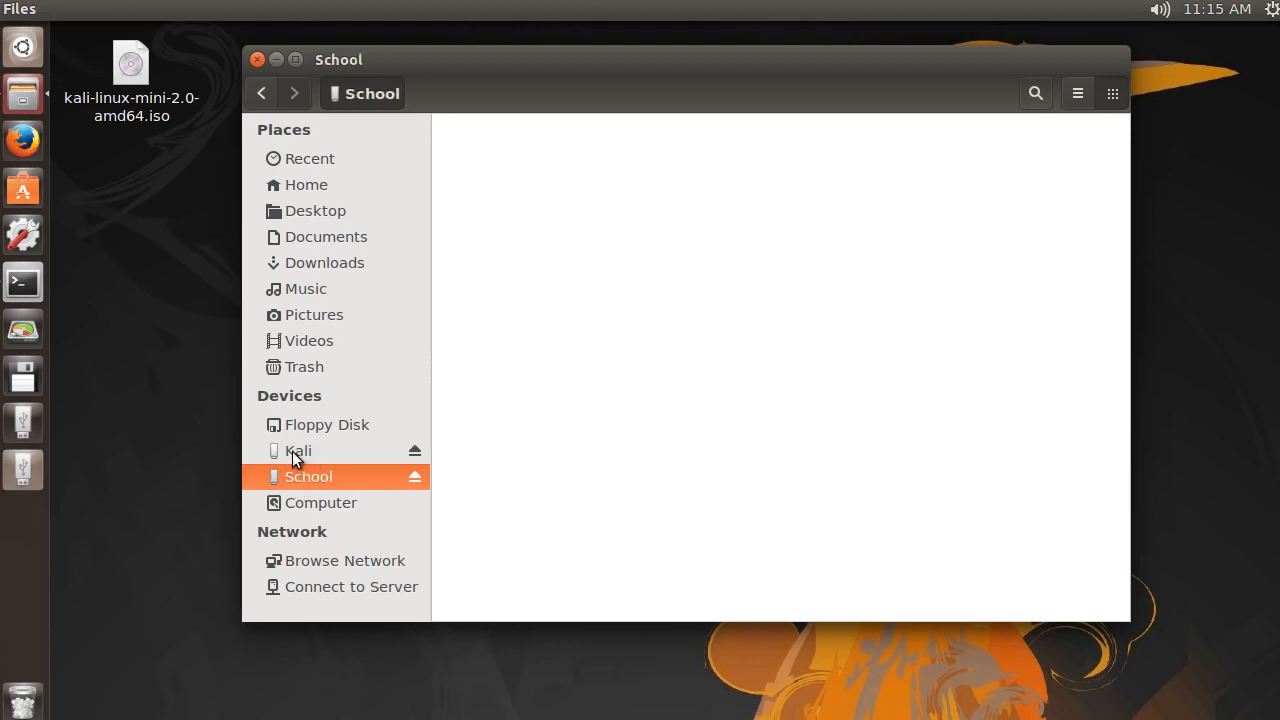
left_click(296, 450)
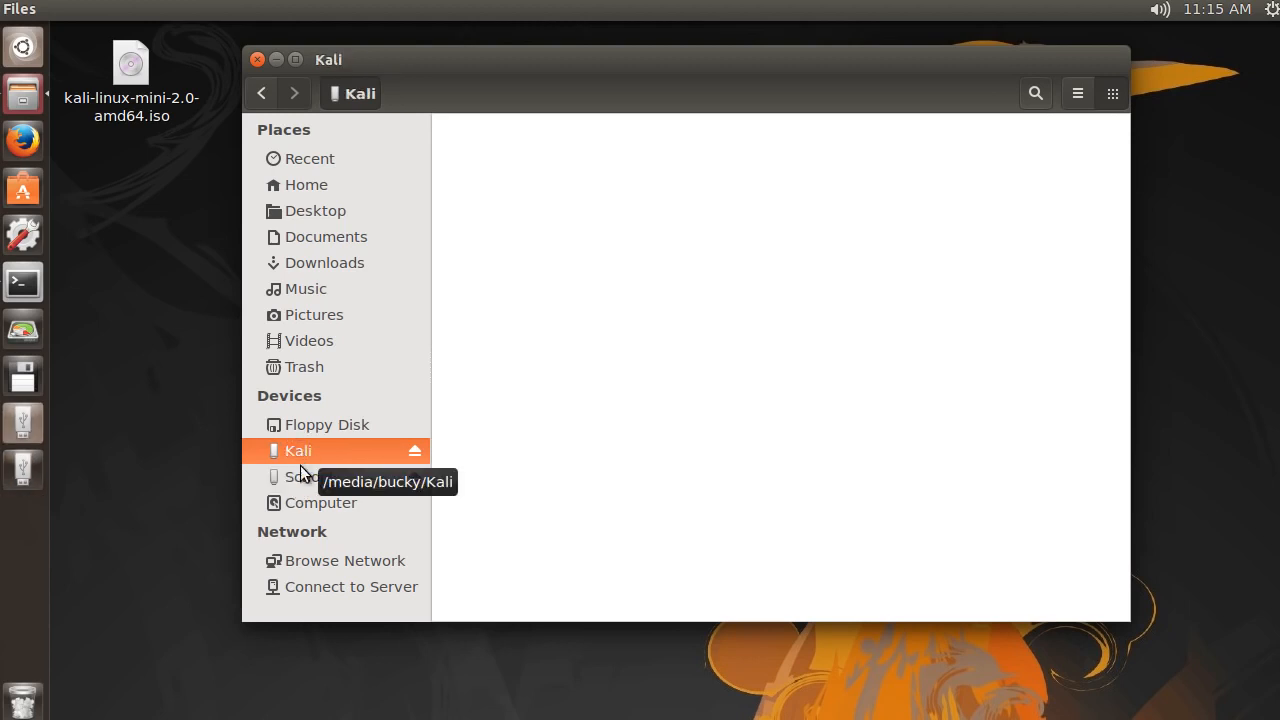
left_click(294, 470)
left_click(299, 450)
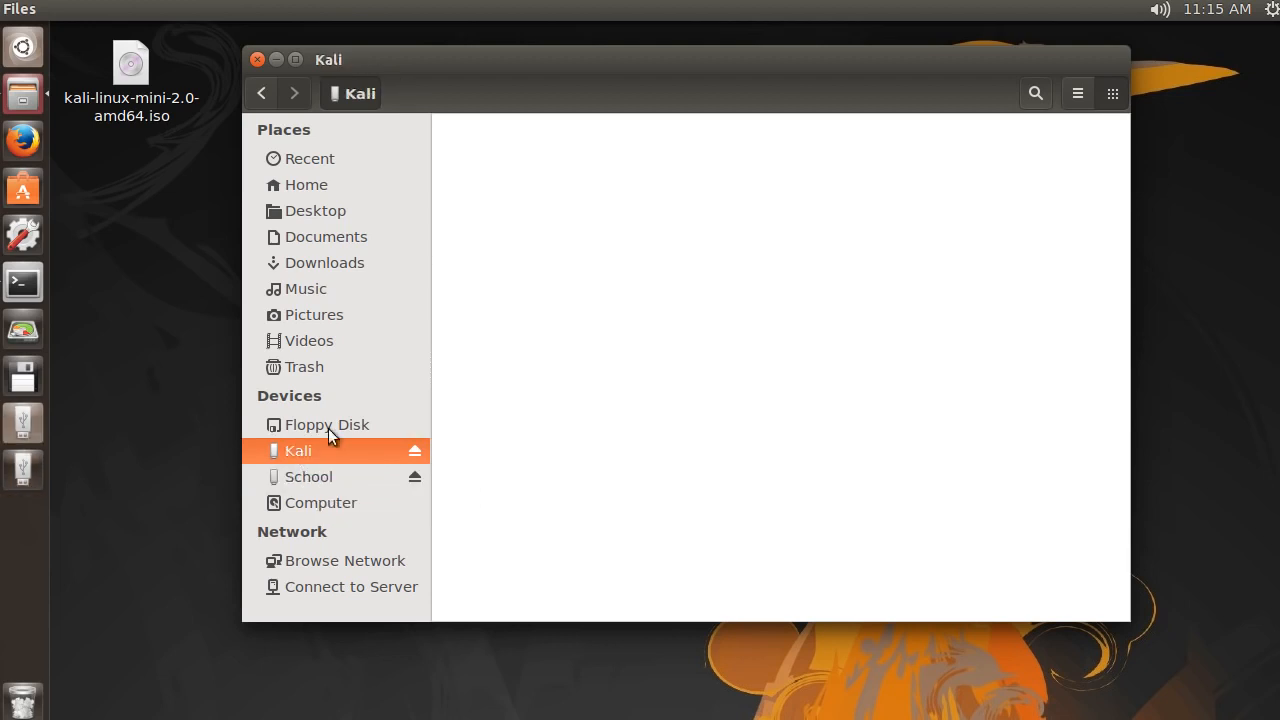
left_click(320, 477)
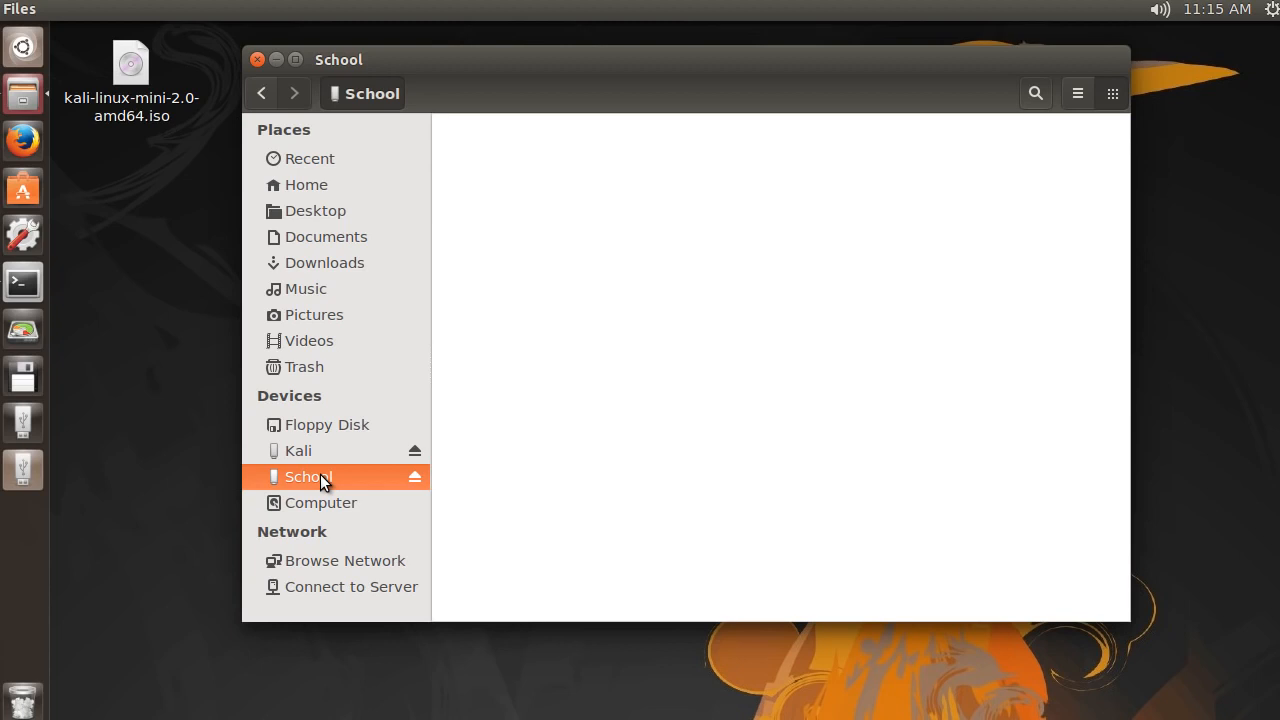
left_click(257, 59)
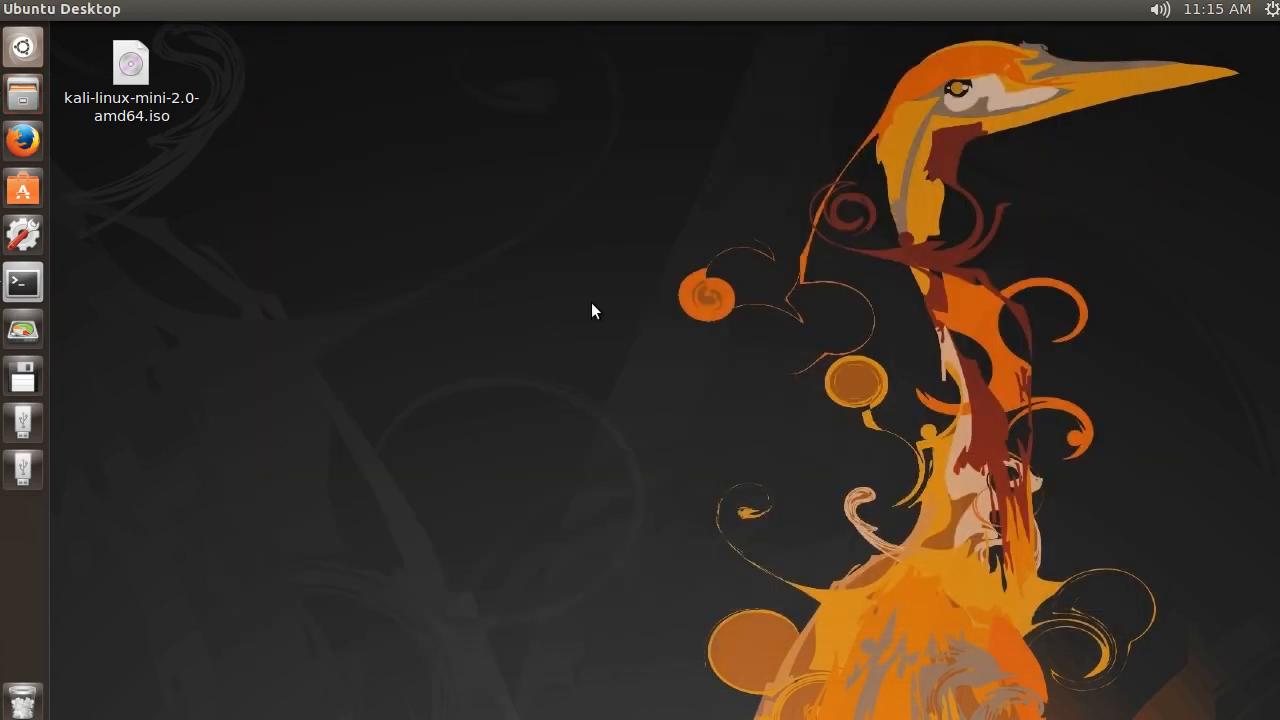